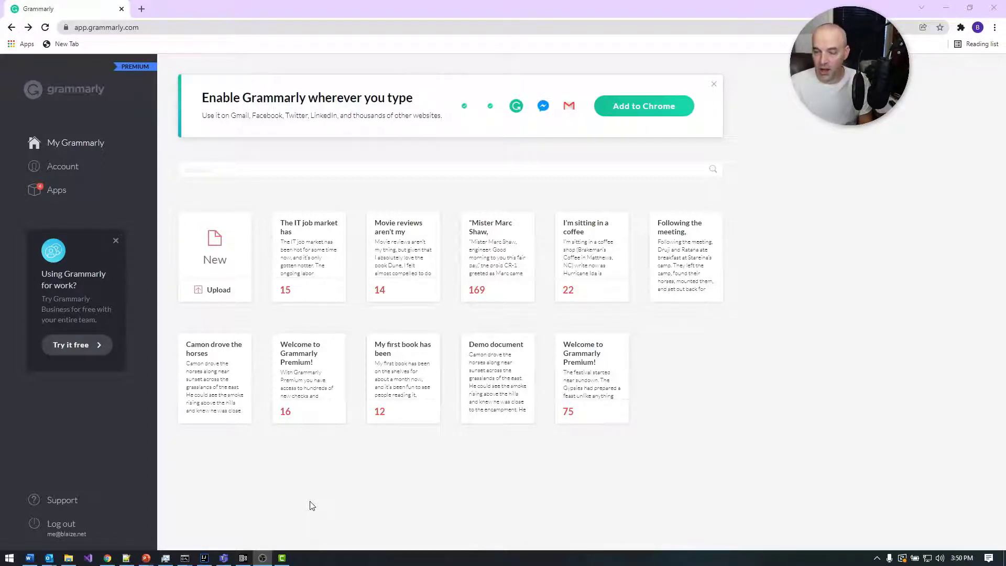
Create a blank untitled document from the New document card on the My Grammarly dashboard
left_click(215, 245)
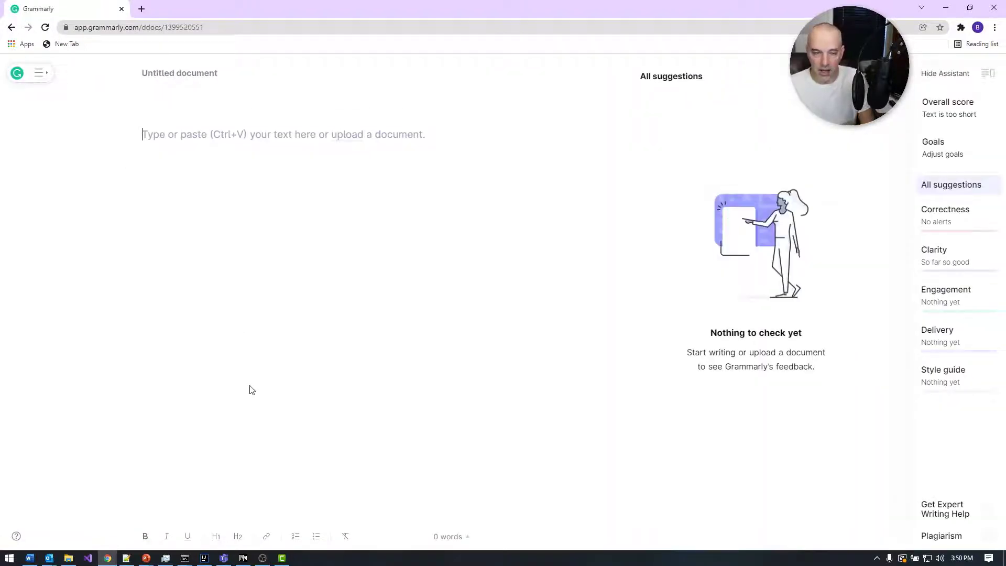
Paste the 1,950-word Chapter 1 story into the empty Grammarly document
key("ctrl+v")
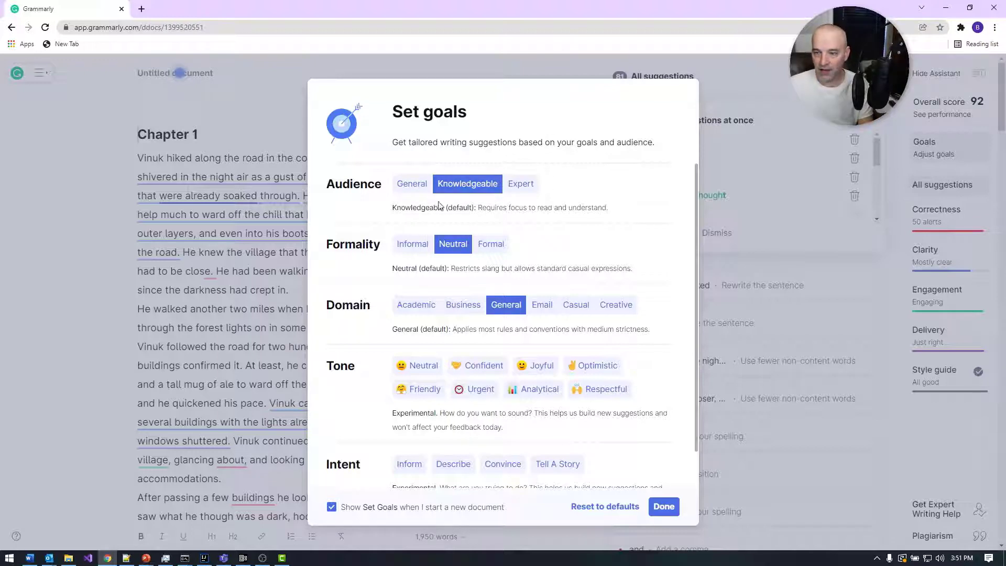
Choose General audience, Creative domain, Neutral tone and Tell A Story intent as goals
left_click(414, 187)
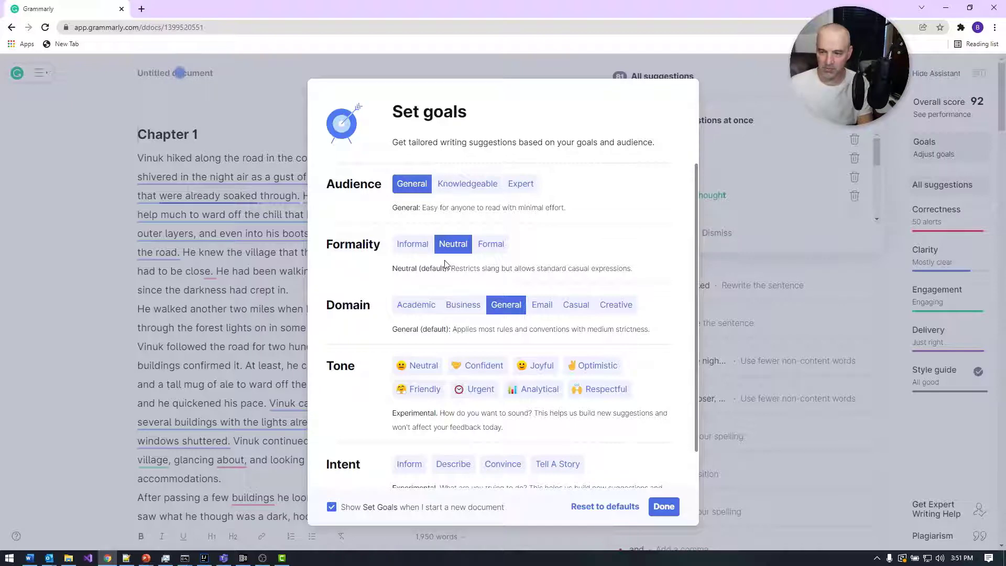
left_click(618, 312)
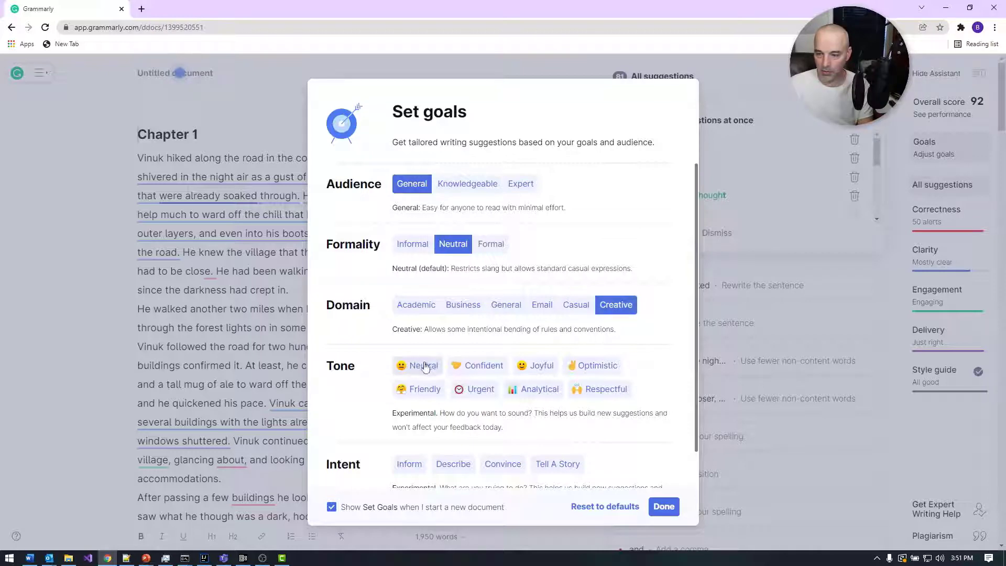
left_click(424, 366)
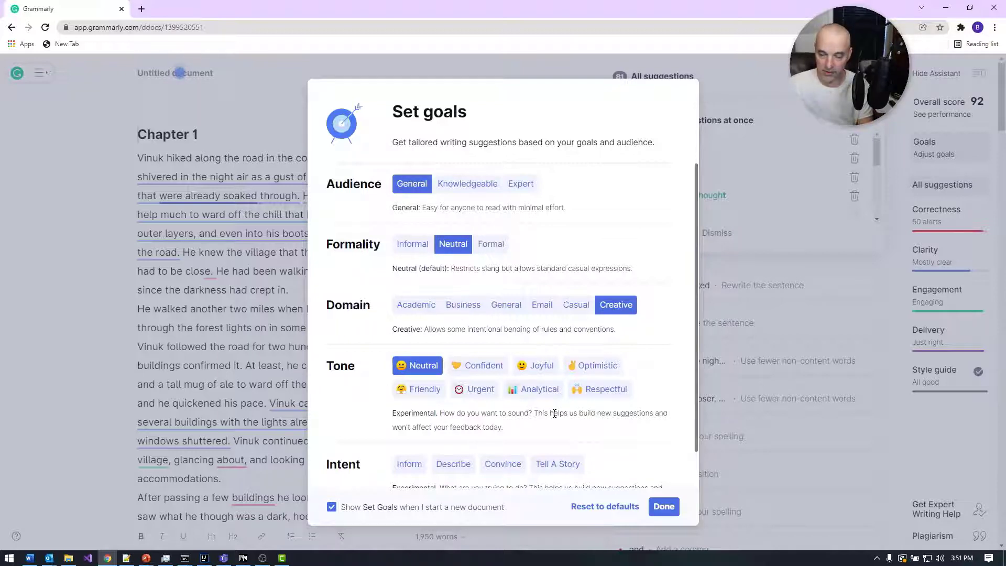
scroll(559, 414, "down", 1)
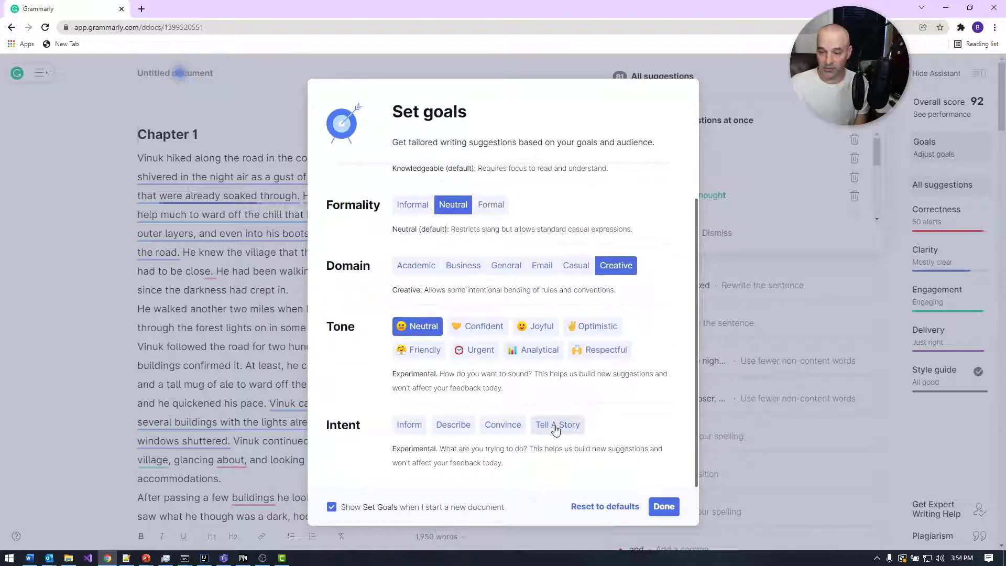
left_click(556, 430)
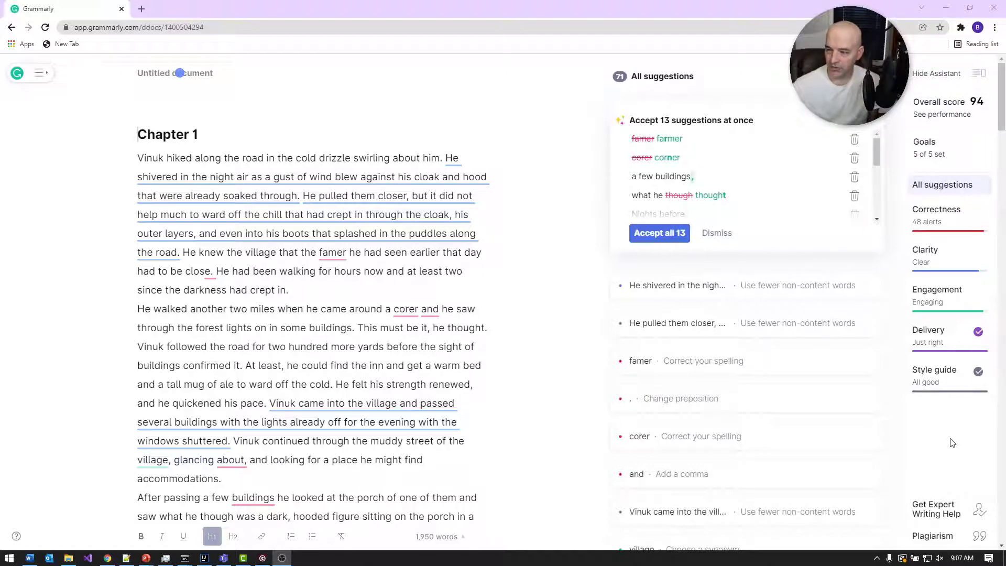
Accept all 13 quick corrections at once and dismiss the summary card
left_click_drag(876, 142, 876, 206)
scroll(880, 147, "up", 2)
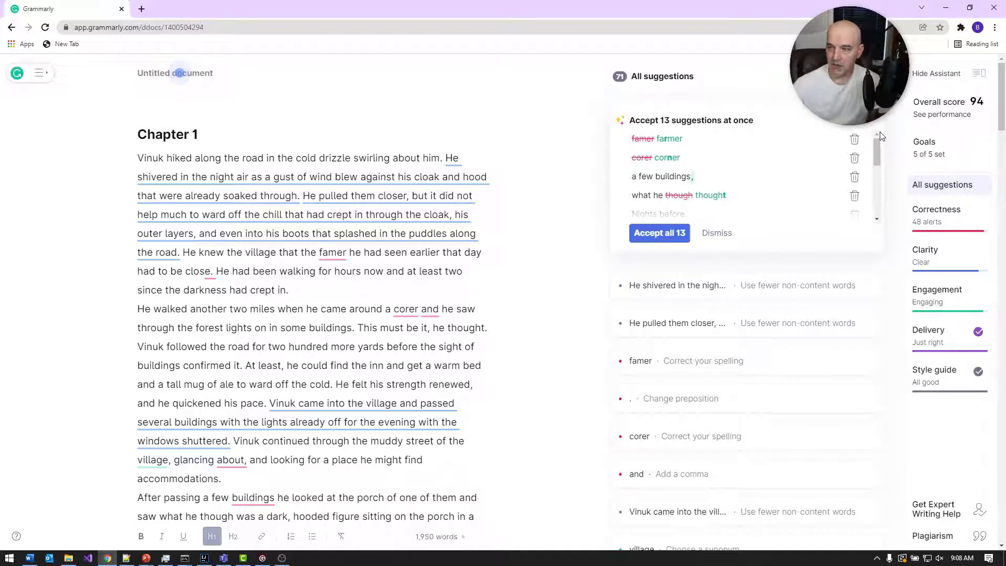
left_click(658, 233)
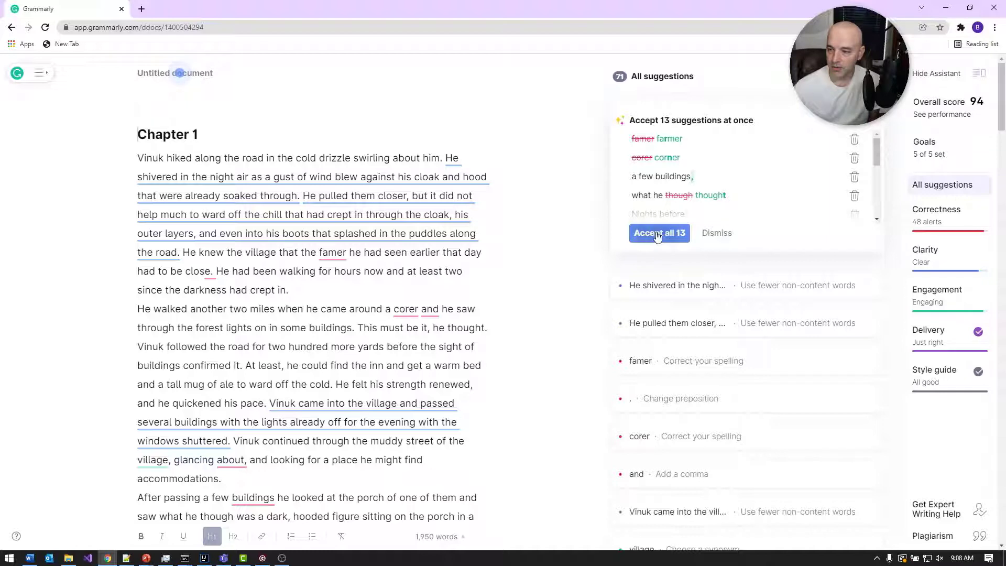
left_click(681, 233)
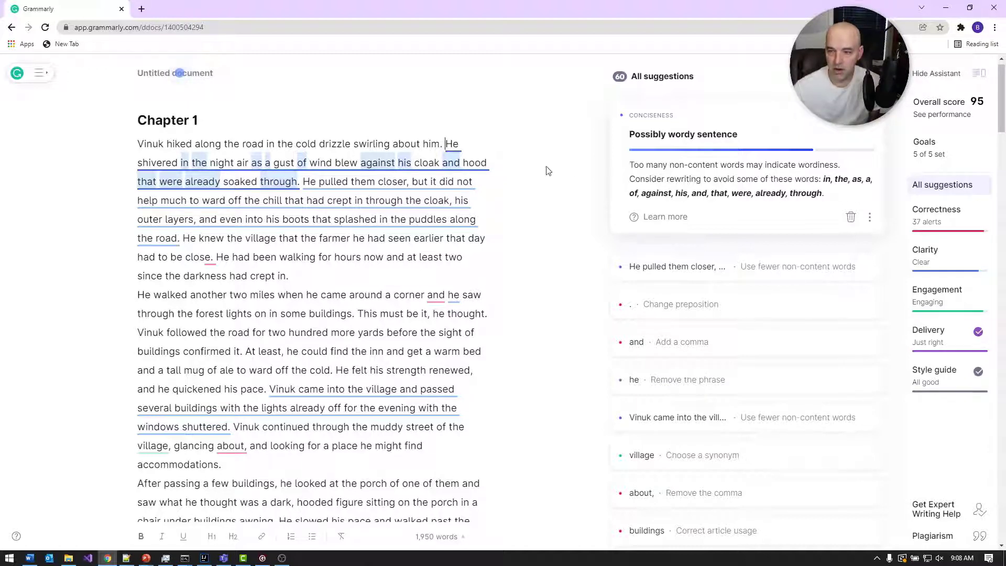
Split the sentence after 'air' with a period and start the next one with 'A'
left_click(249, 163)
type(".")
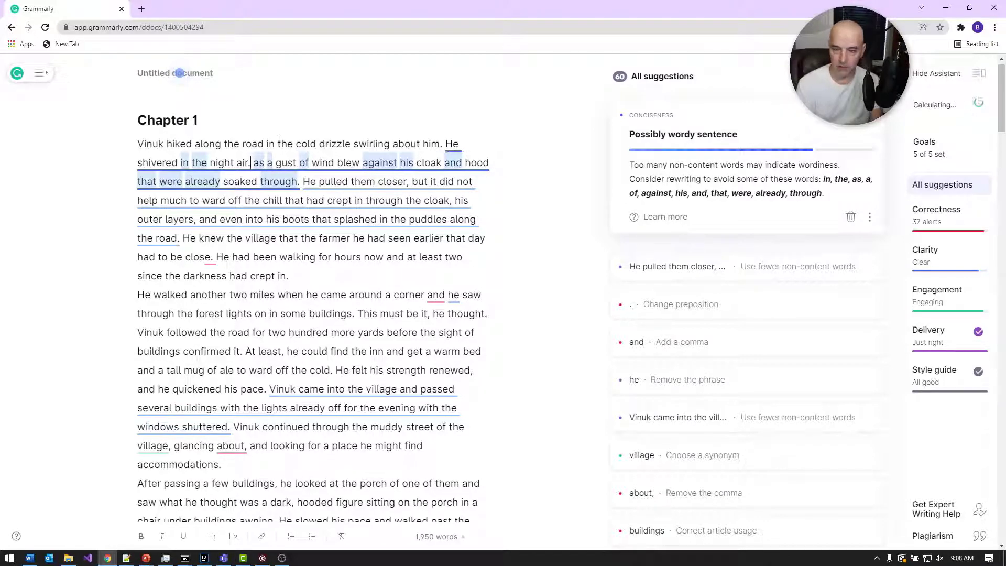
key("Right")
key("shift+Right")
key("shift+Right")
key("shift+Right")
key("shift+Right")
type("A")
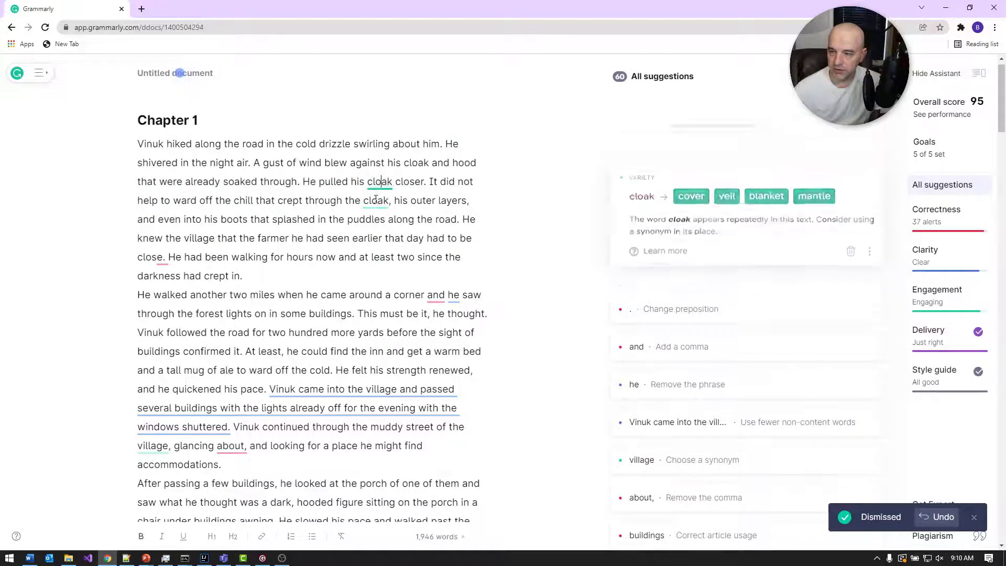
Replace the repeated word 'cloak' and apply the suggested rephrasing of the wordy sentence
left_click(376, 200)
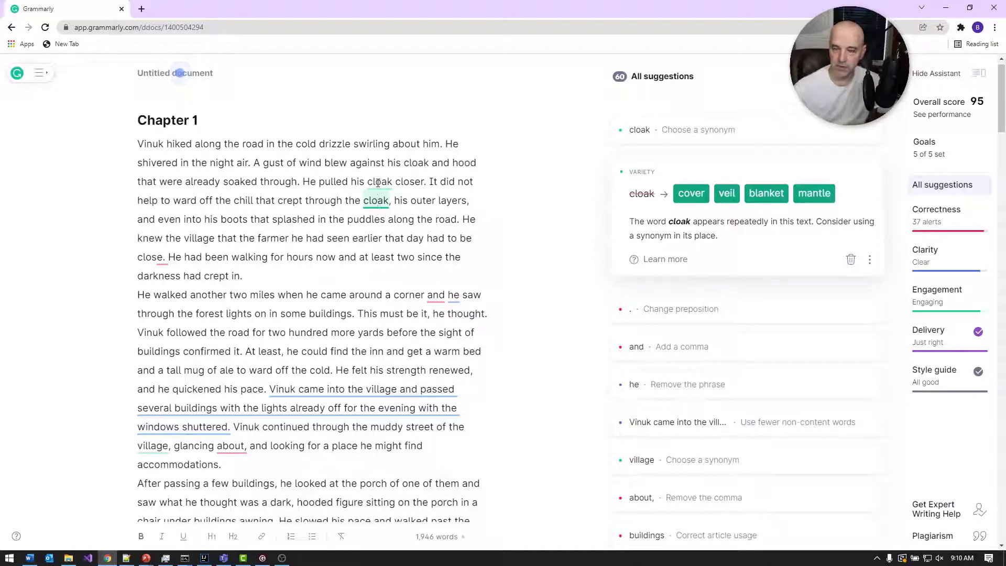
left_click(766, 193)
scroll(396, 295, "down", 4)
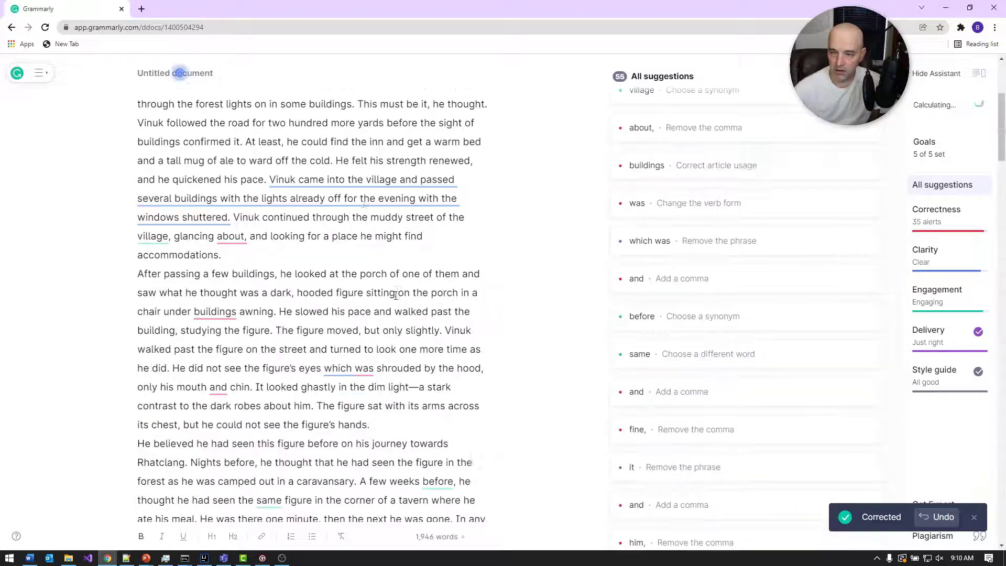
left_click(363, 179)
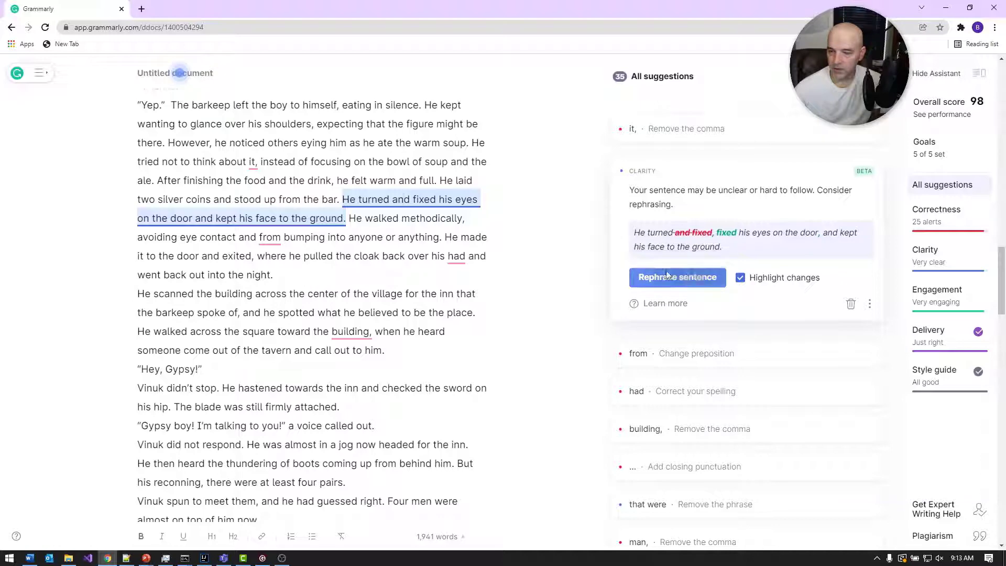
left_click(677, 277)
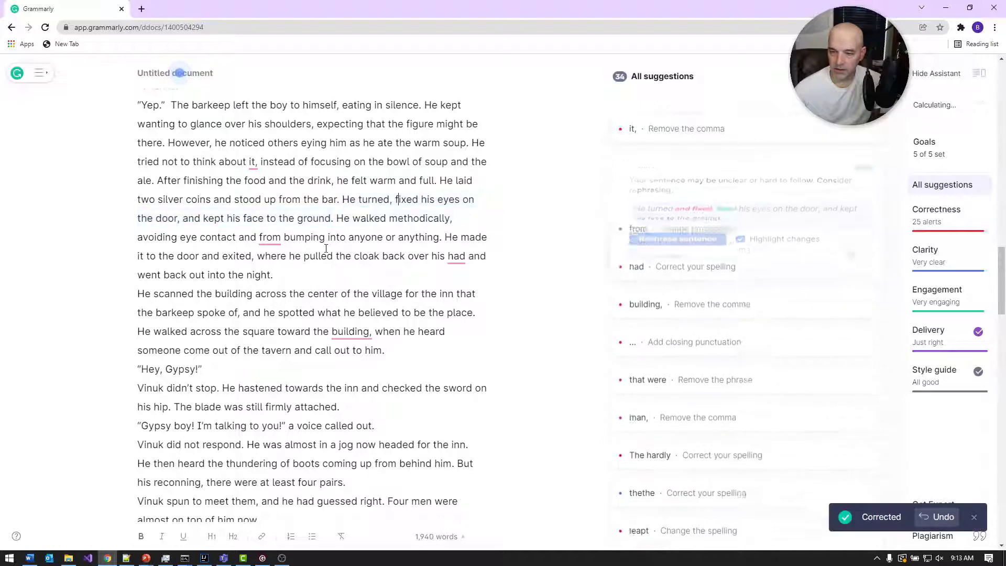
Apply the 'from behind the men' rephrasing and review the 'howled' punctuation suggestion
left_click(252, 161)
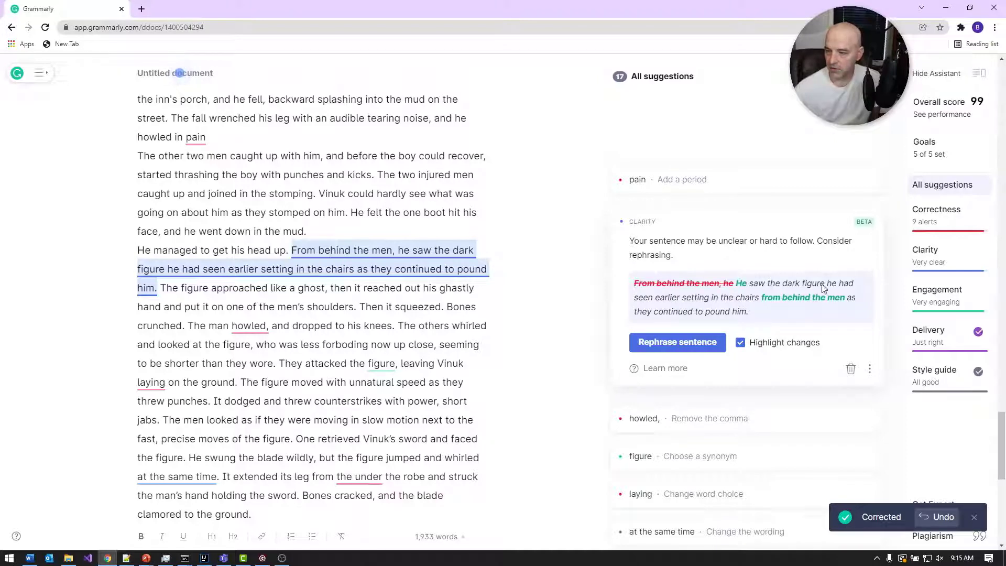
left_click(664, 344)
left_click(284, 325)
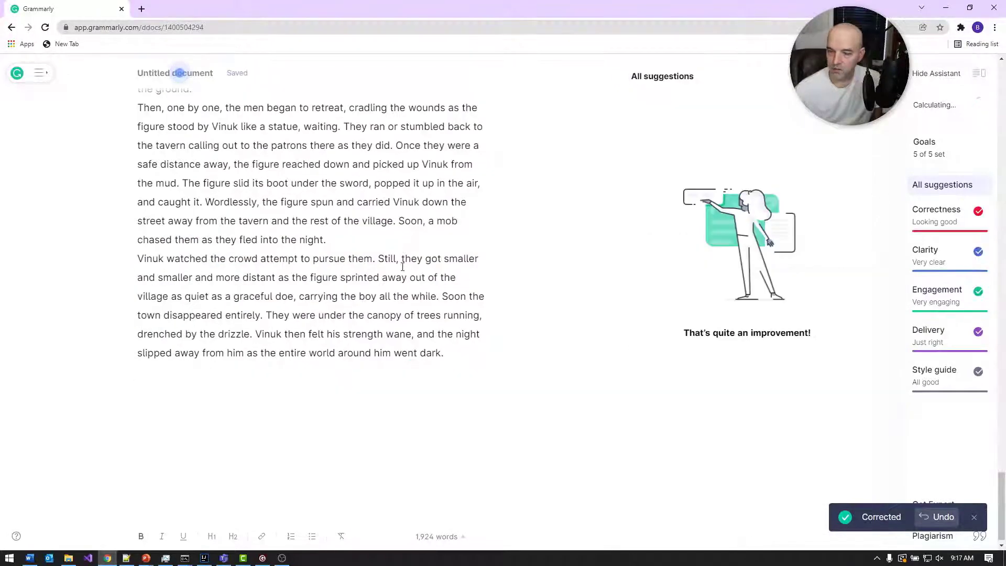
scroll(404, 269, "up", 2)
scroll(403, 268, "up", 15)
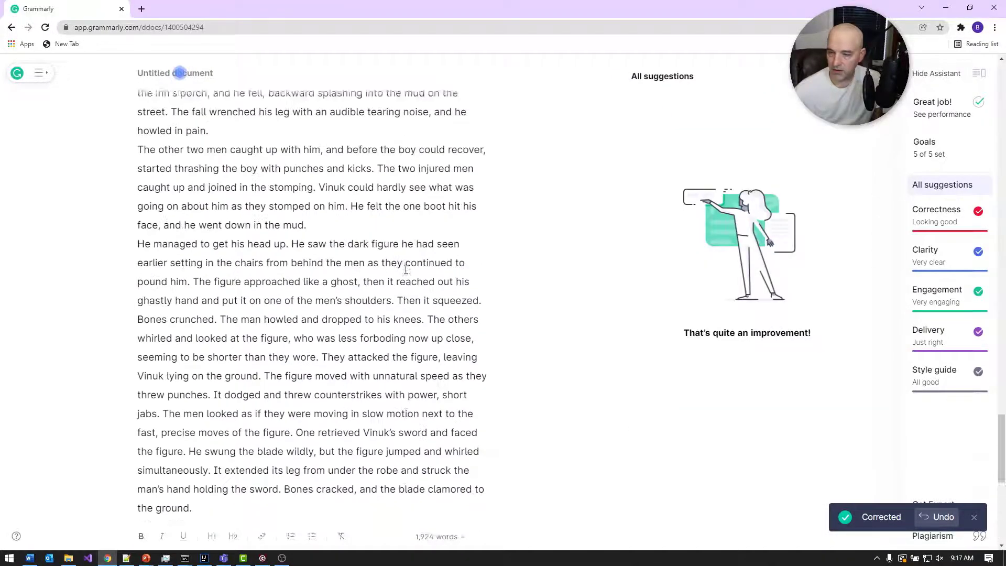
scroll(412, 271, "up", 15)
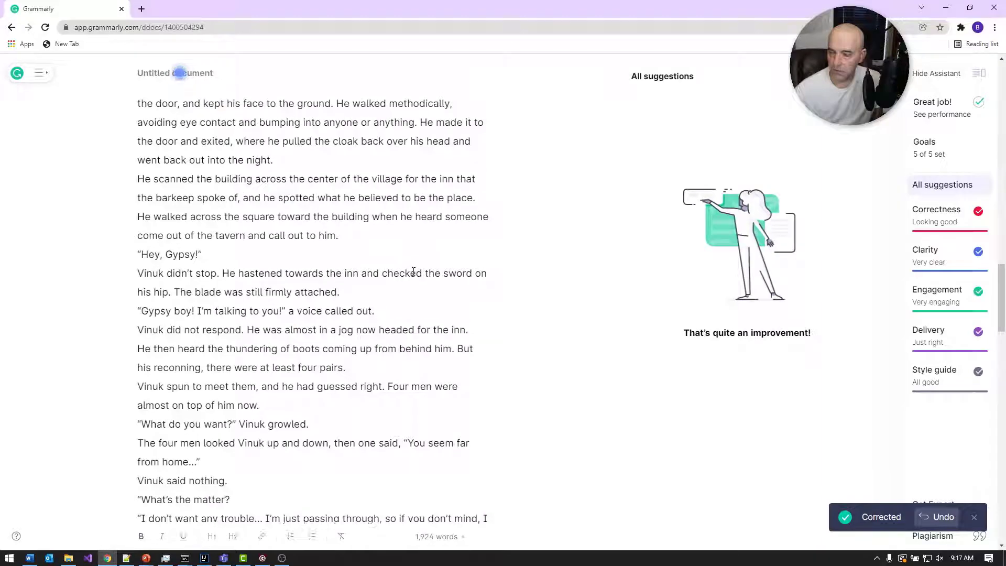
scroll(414, 270, "up", 8)
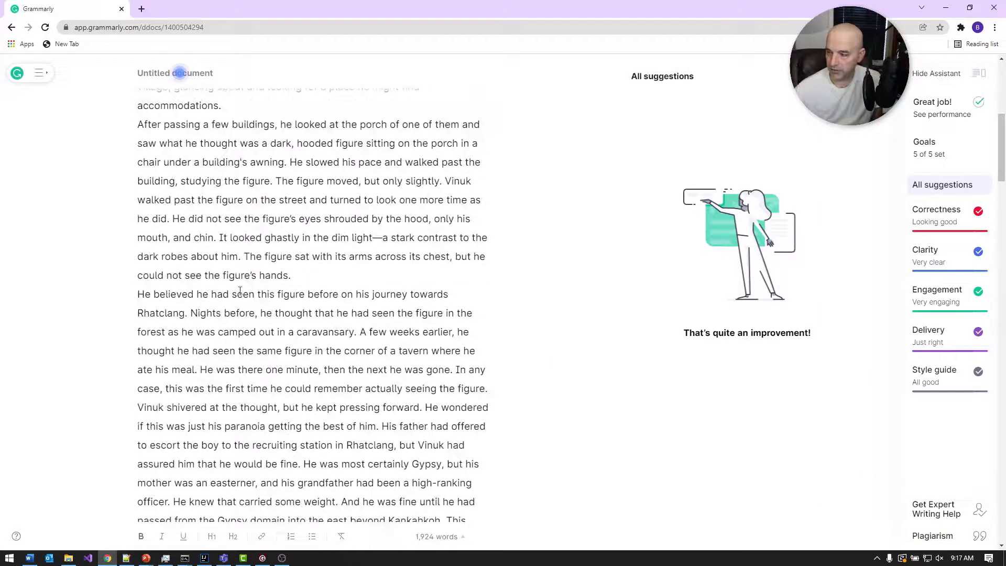
scroll(231, 281, "up", 7)
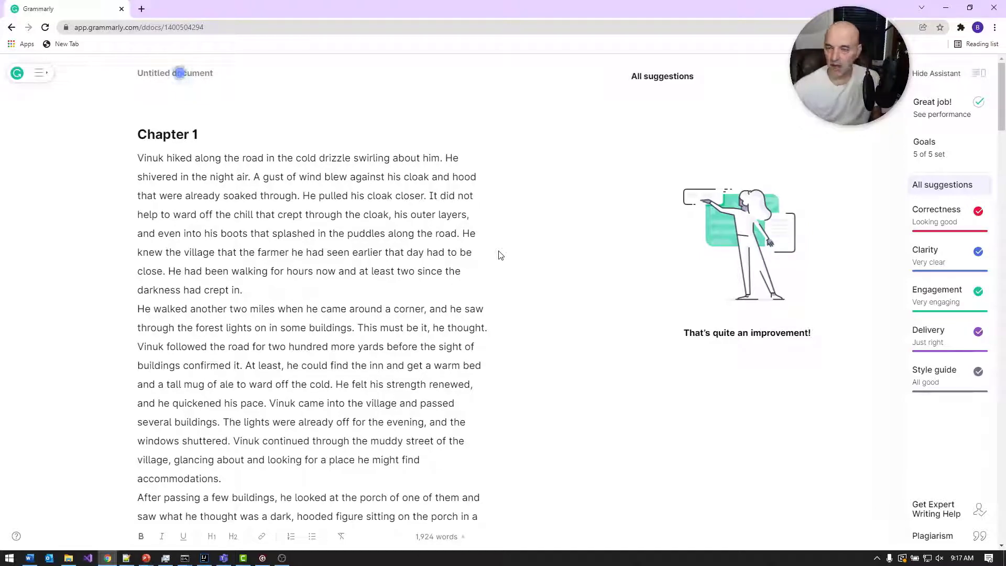
View the Performance report's readability score of 87, then close the report
left_click(916, 120)
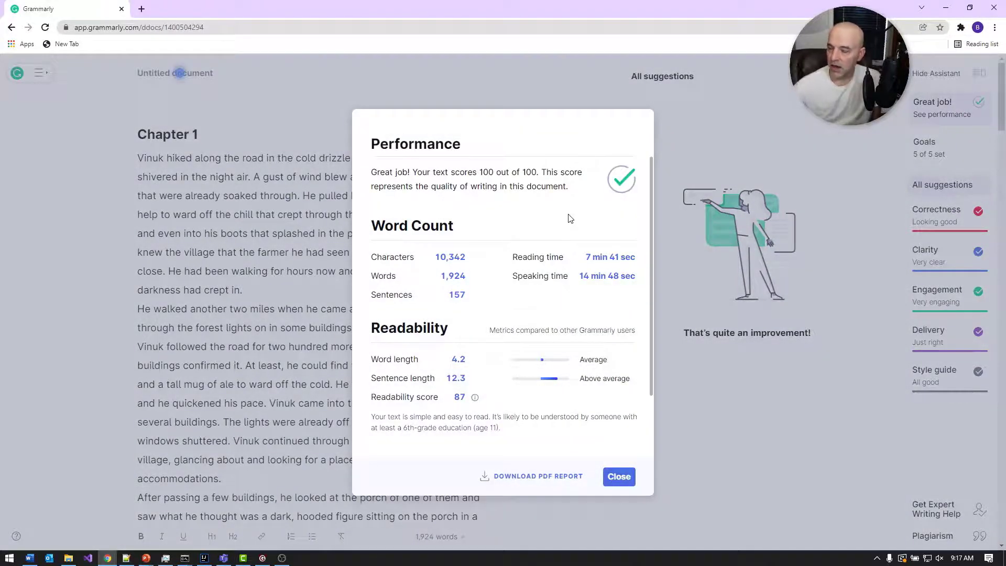
scroll(605, 293, "down", 2)
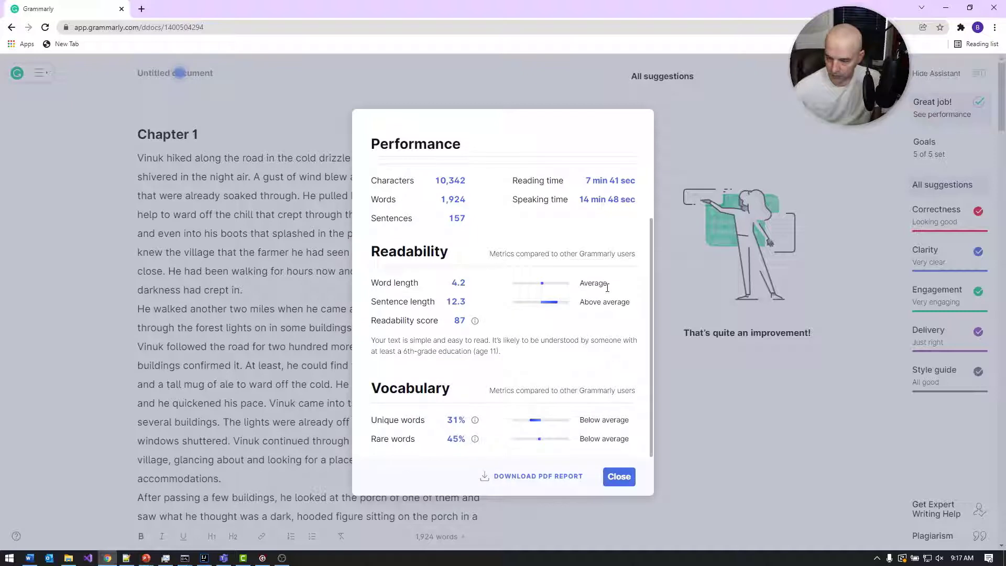
scroll(600, 319, "up", 2)
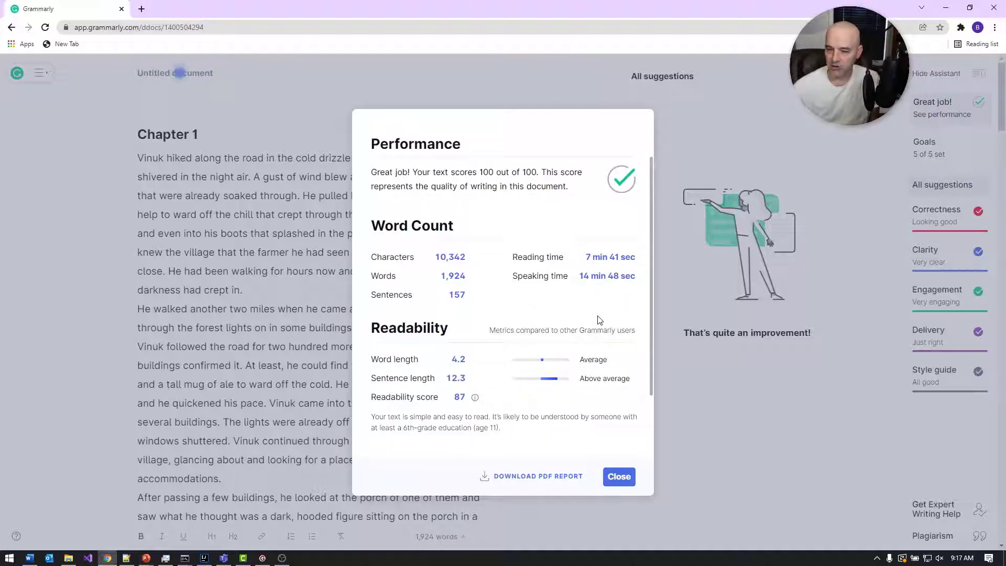
scroll(600, 320, "down", 1)
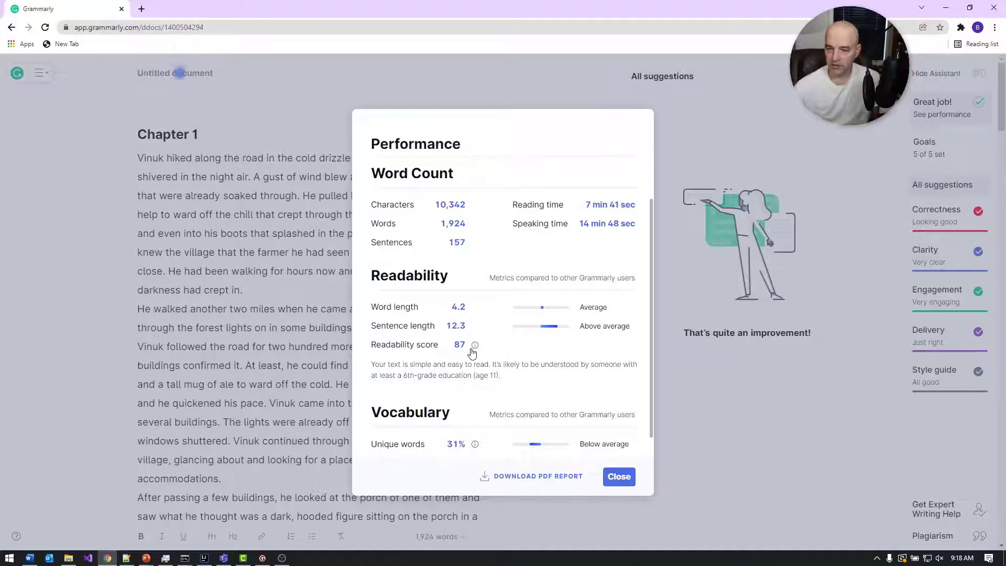
mouse_move(477, 348)
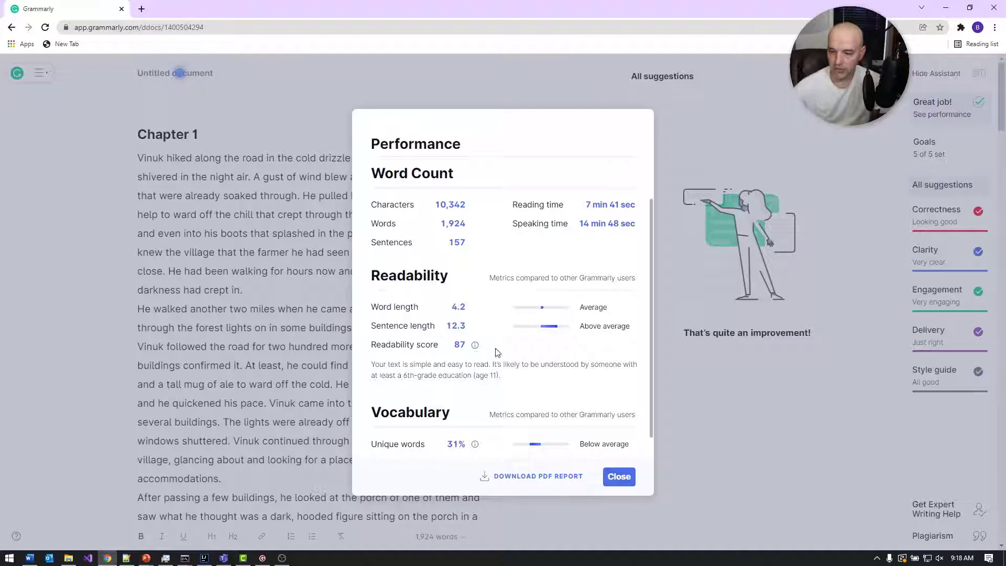
scroll(571, 379, "down", 1)
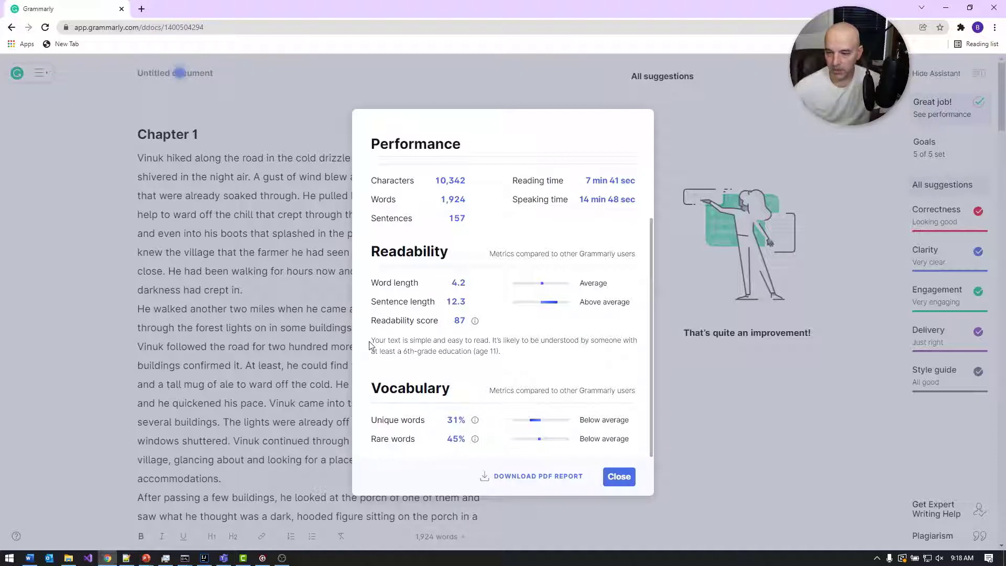
left_click_drag(370, 345, 524, 352)
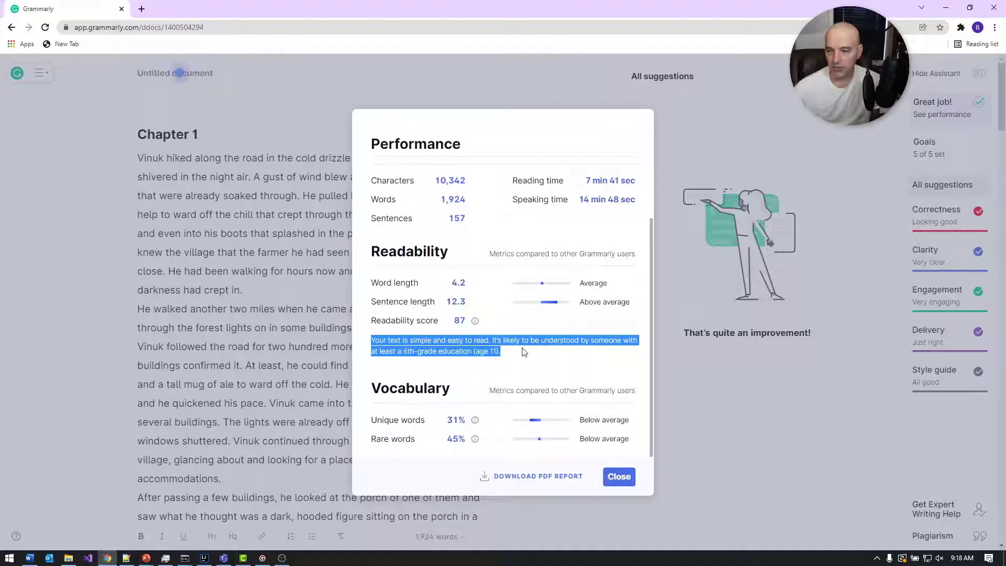
left_click(583, 370)
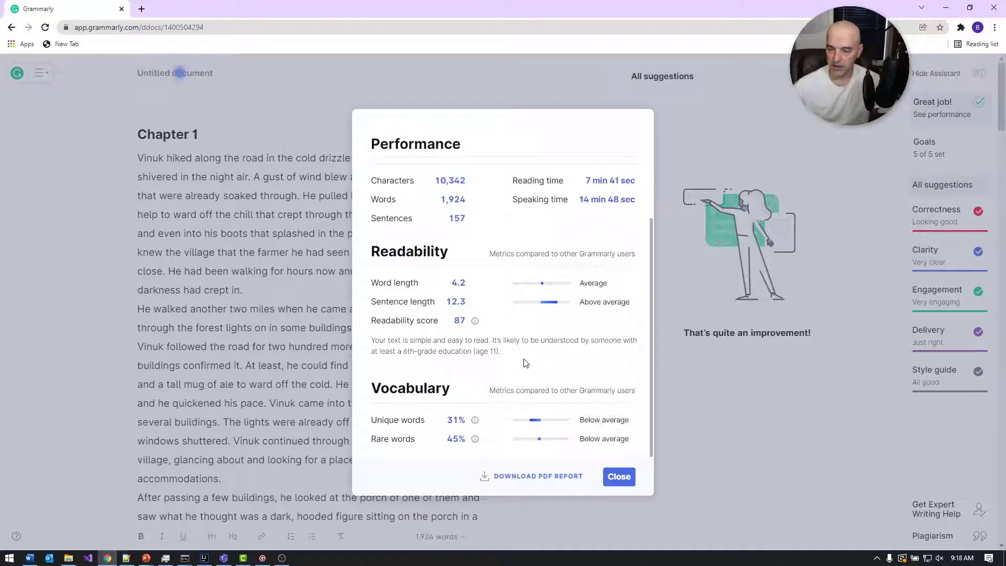
left_click(674, 438)
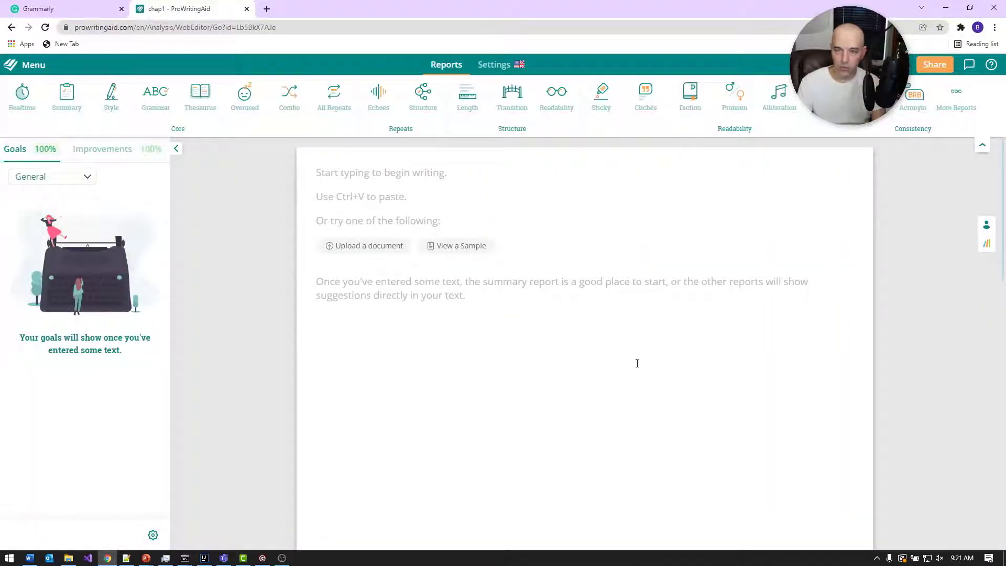
Paste the chapter into the chap1 document and run the Grammar report
key("ctrl+v")
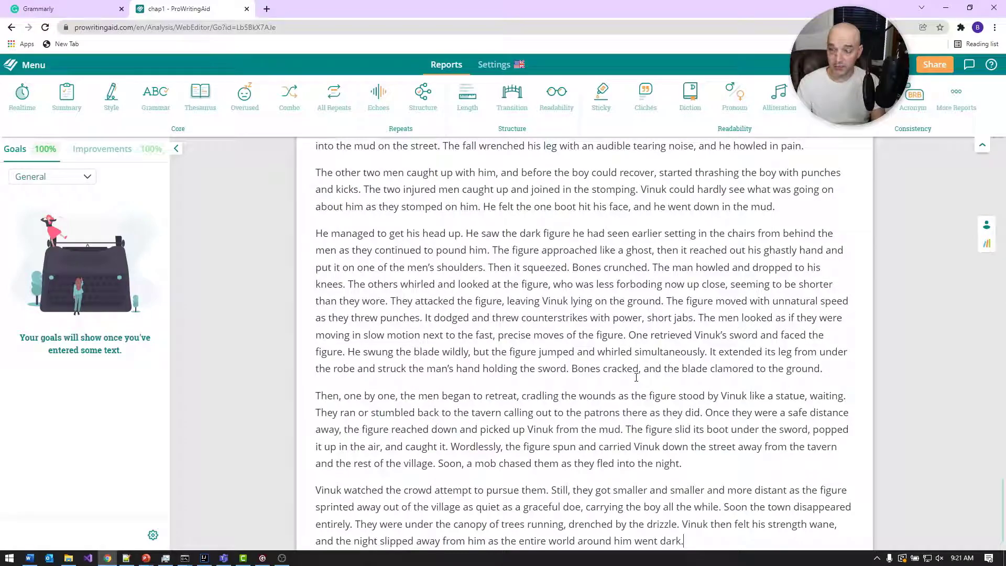
scroll(624, 374, "up", 15)
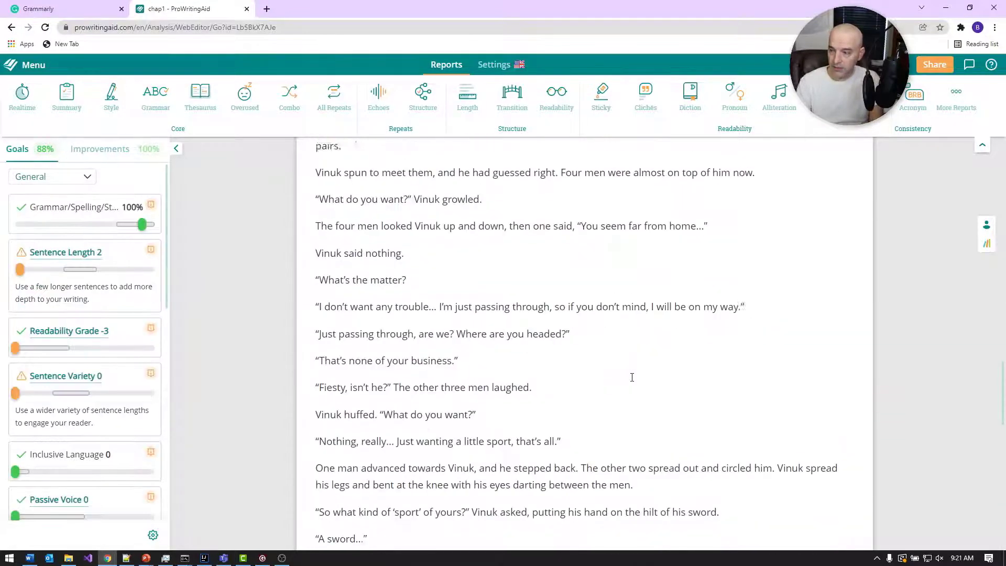
scroll(662, 378, "up", 15)
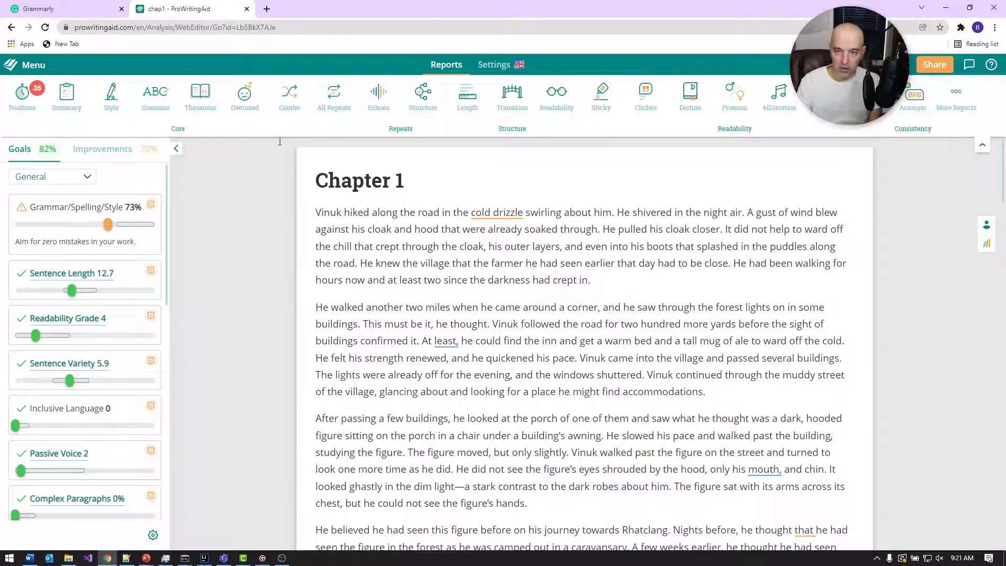
left_click(153, 104)
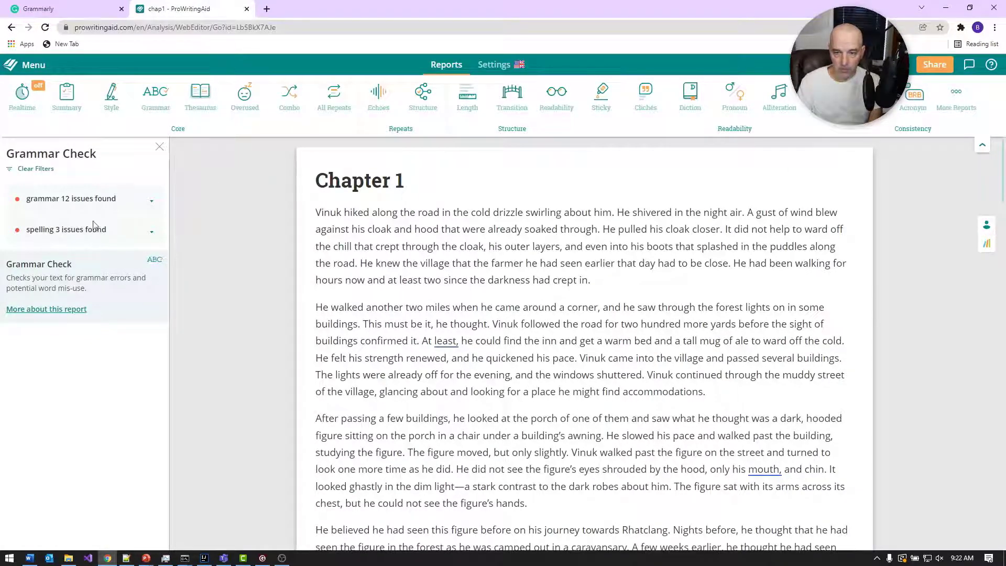
Remove the unnecessary comma after 'least', review the spelling issues, then run the Style report
left_click(150, 203)
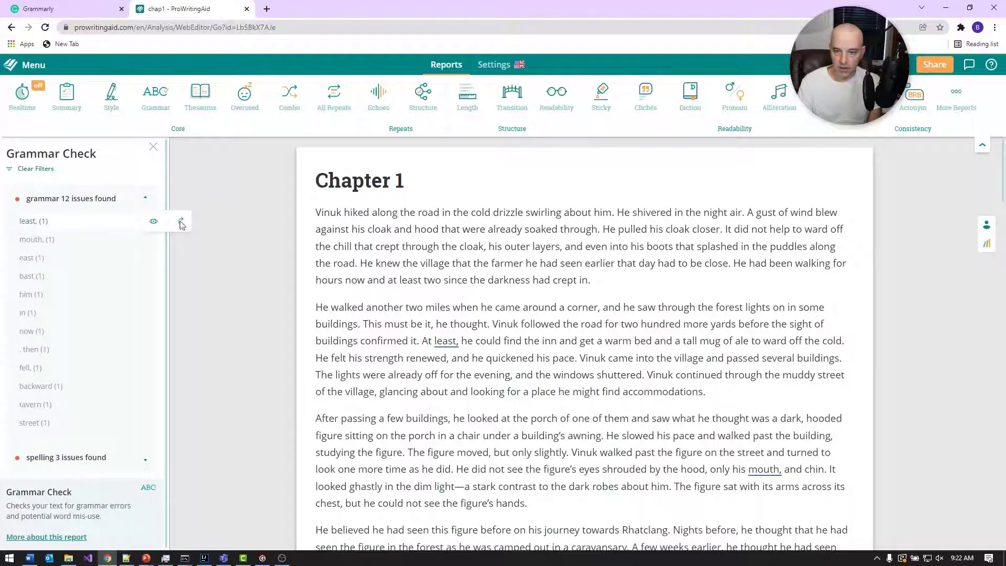
left_click(177, 220)
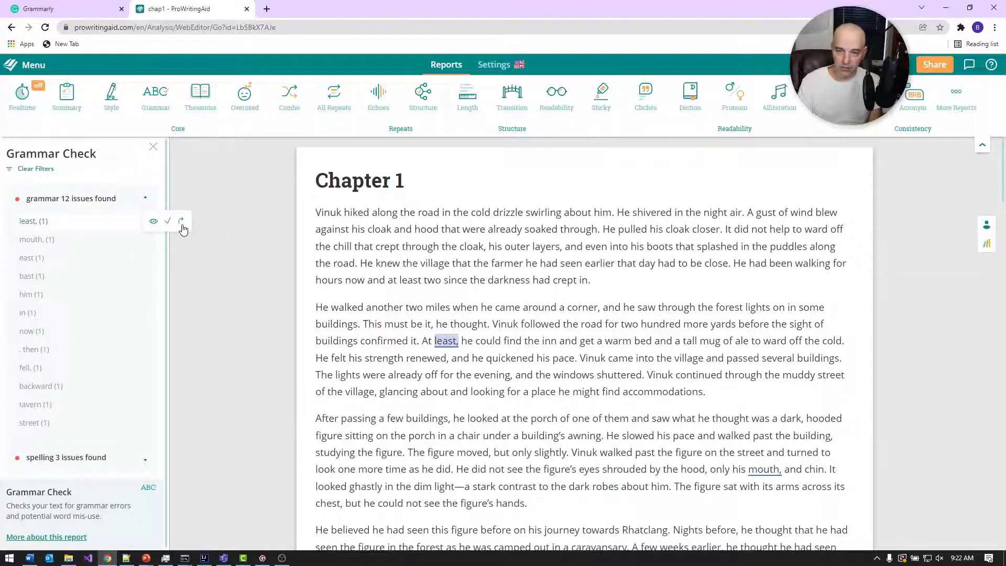
left_click(180, 241)
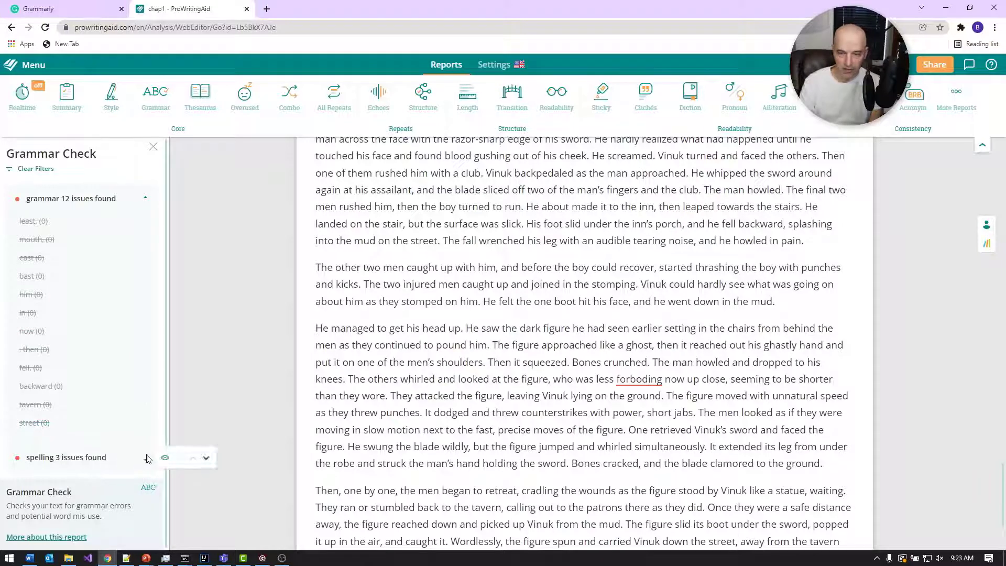
left_click(131, 456)
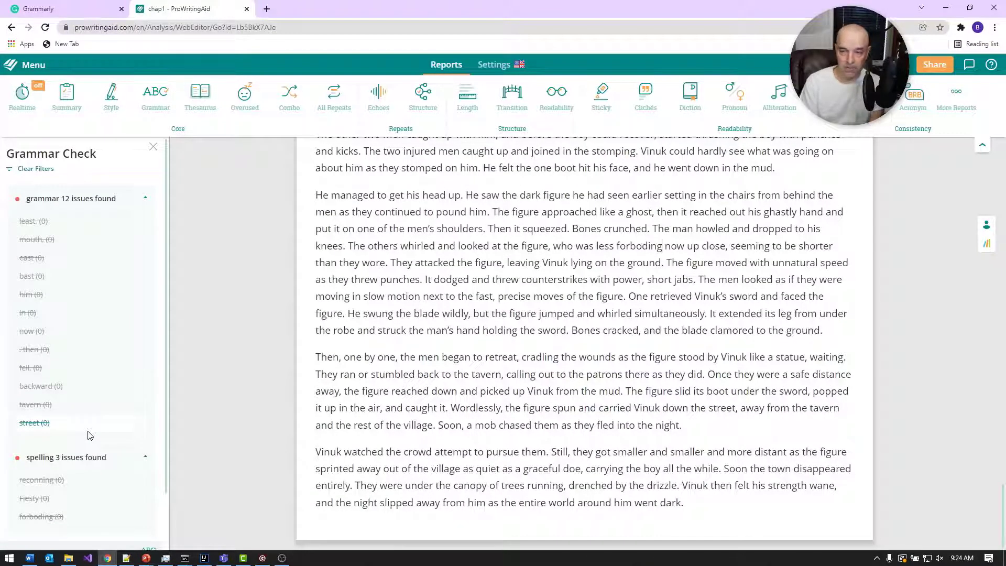
left_click(110, 97)
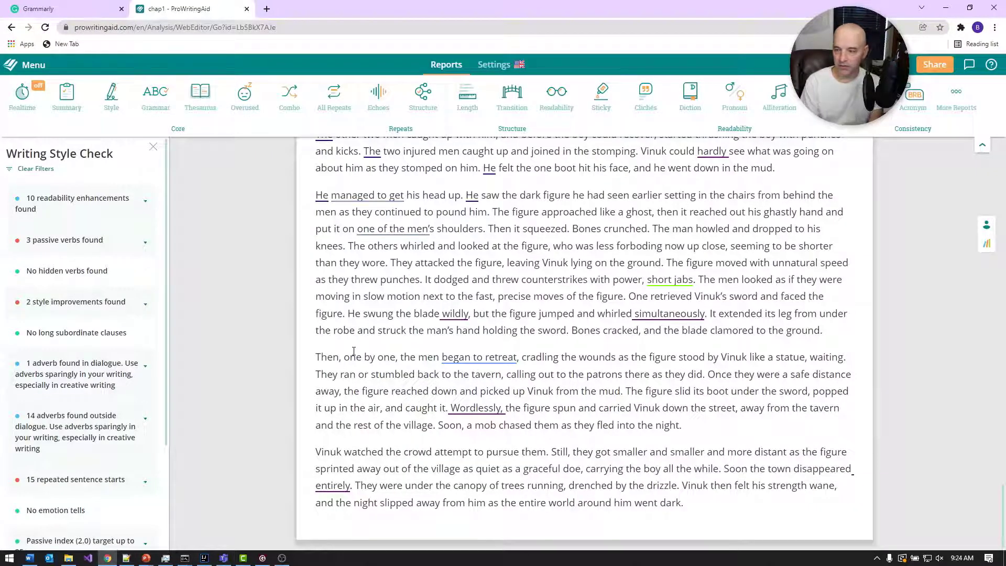
Resolve the readability issues and the passive phrase 'he was camped', then list the adverbs
scroll(460, 358, "up", 10)
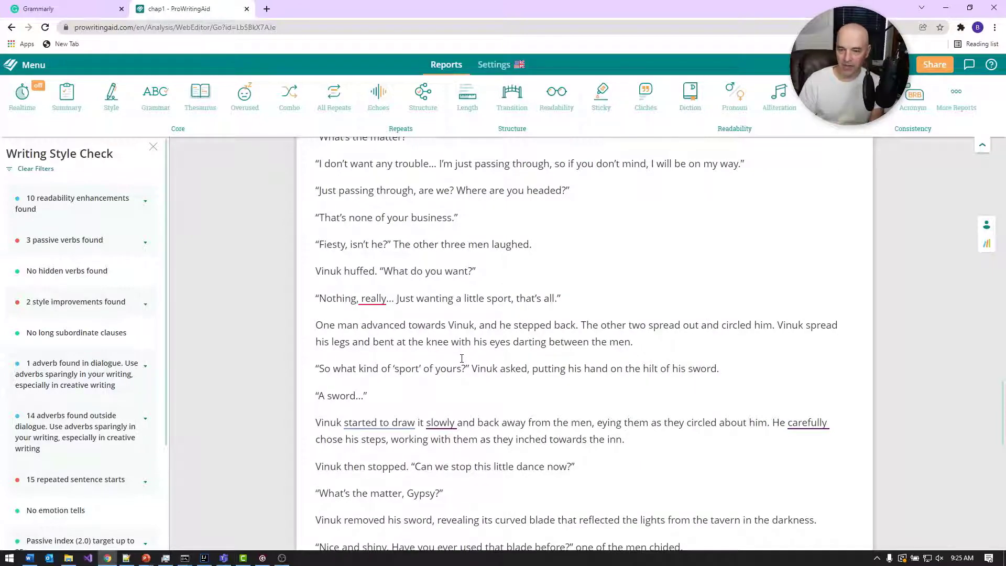
scroll(655, 354, "up", 15)
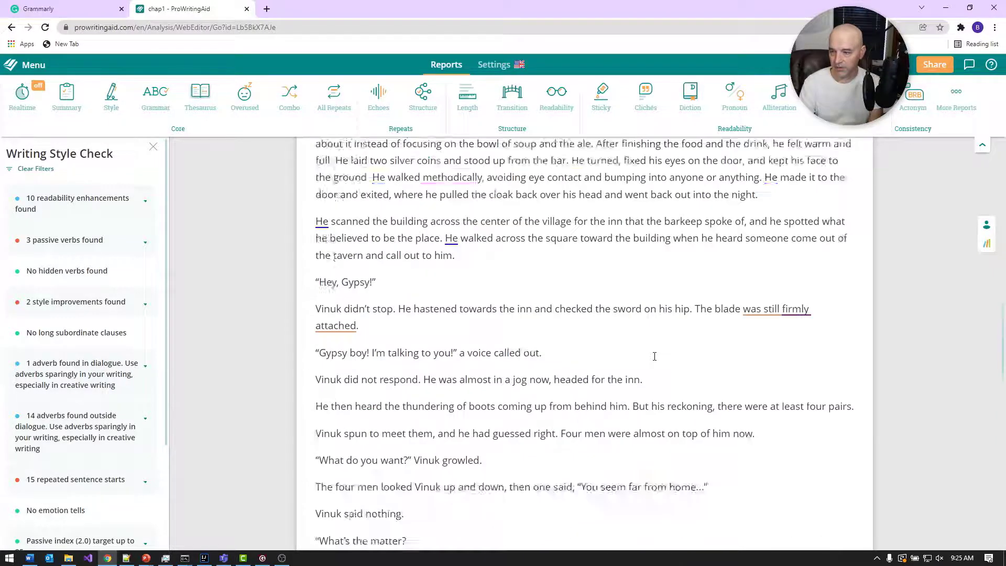
scroll(655, 354, "up", 6)
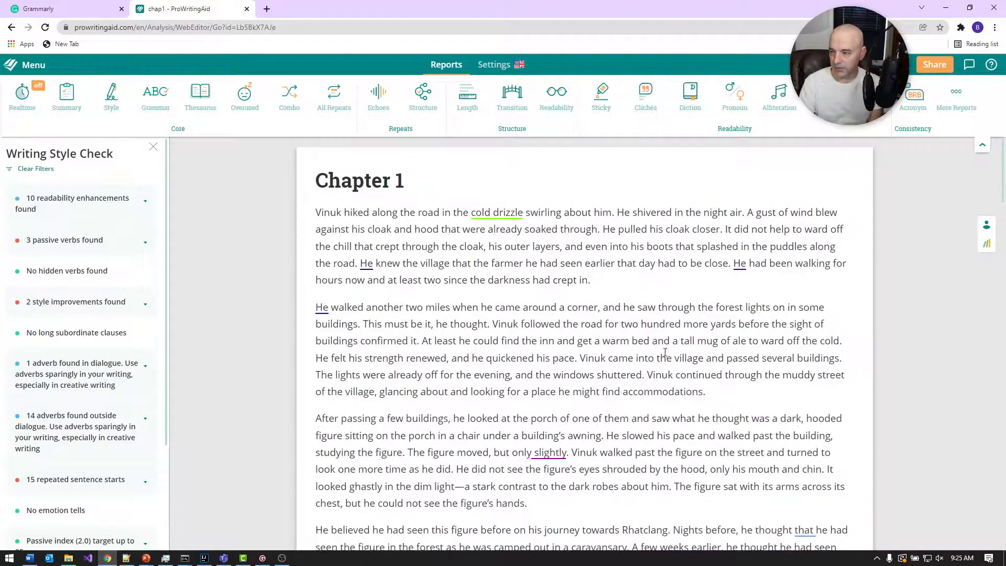
left_click(125, 208)
left_click(63, 410)
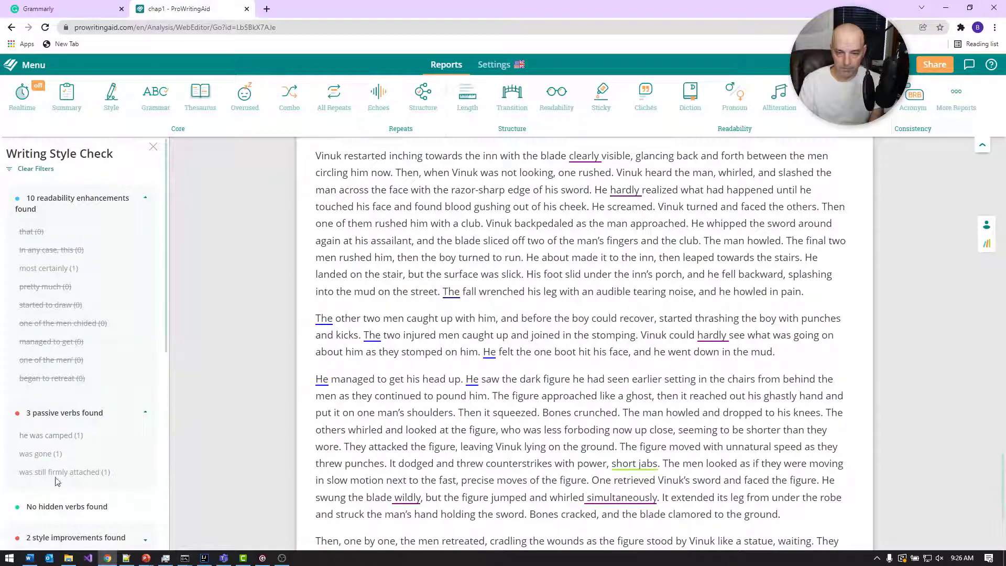
scroll(60, 366, "down", 3)
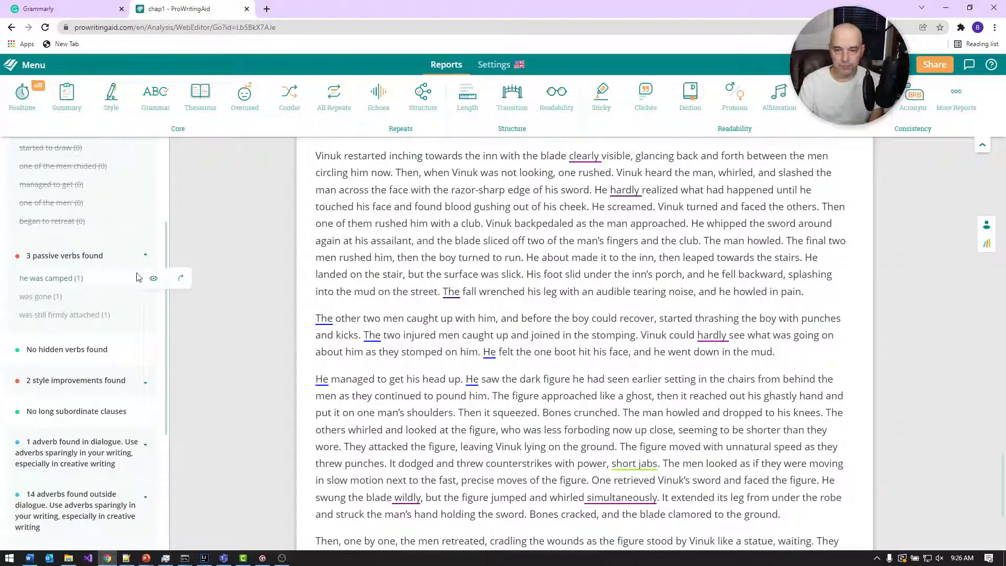
mouse_move(148, 276)
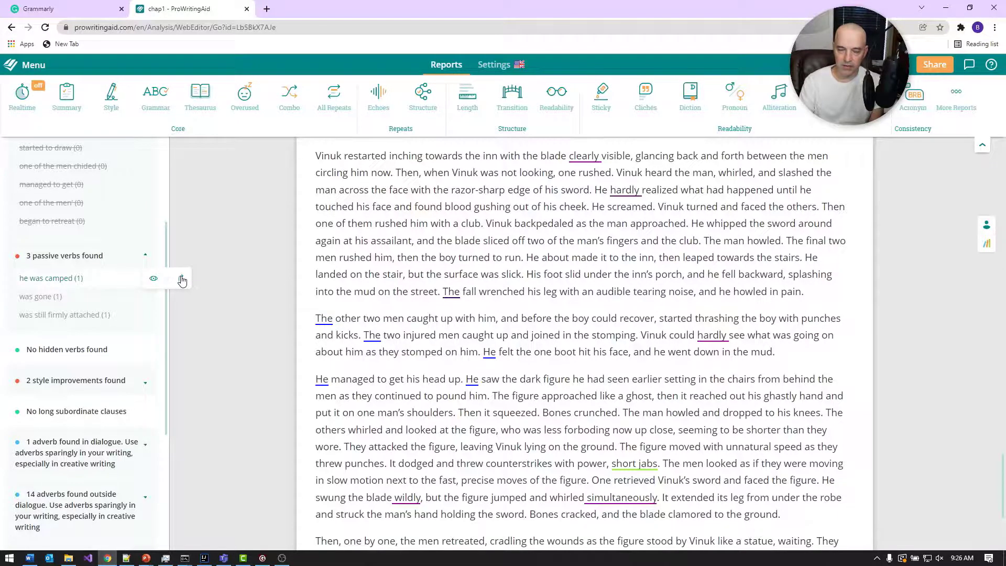
left_click(181, 277)
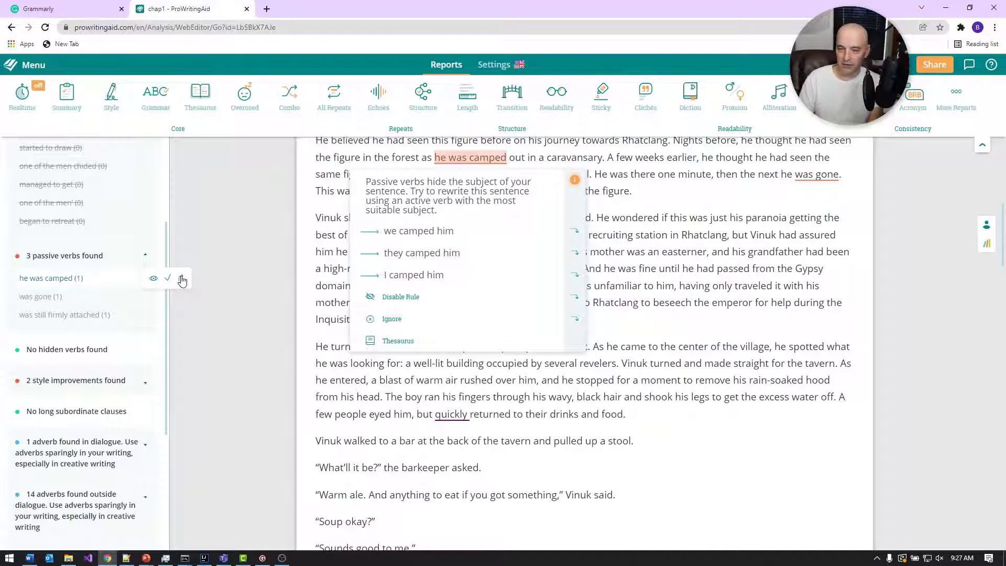
left_click(181, 280)
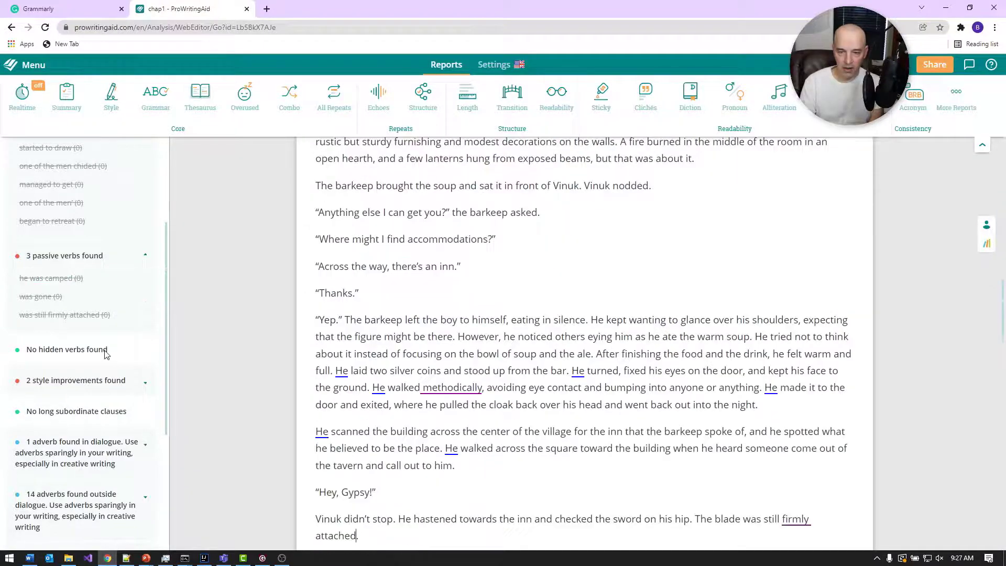
left_click(77, 366)
left_click(127, 367)
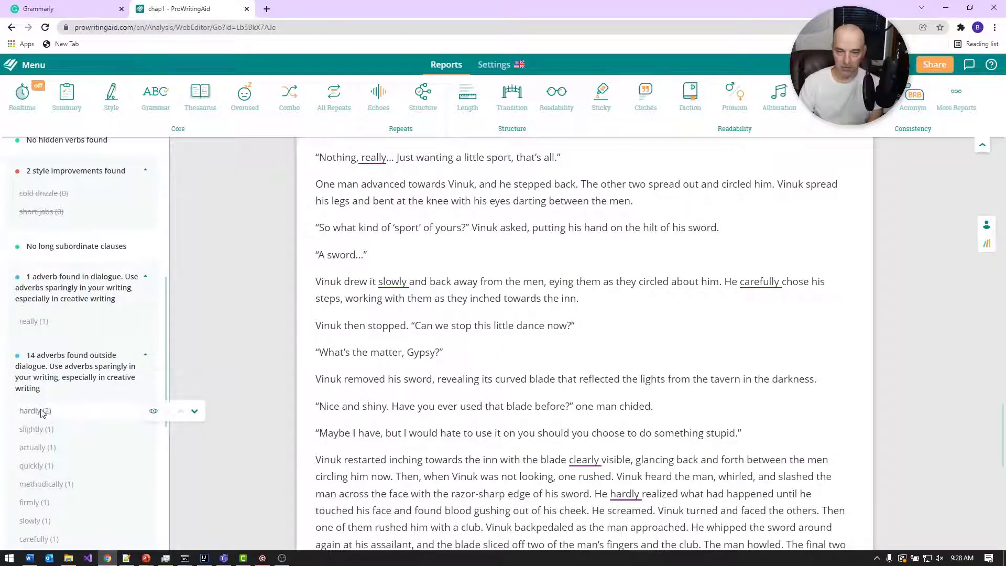
Scroll through the text to review the 14 adverbs flagged outside dialogue
scroll(42, 413, "down", 4)
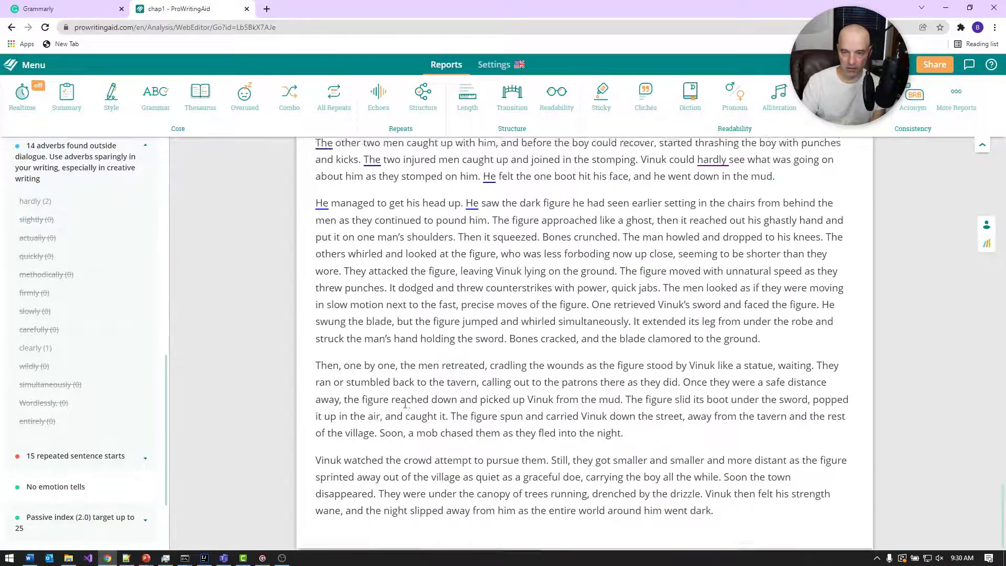
scroll(421, 400, "up", 4)
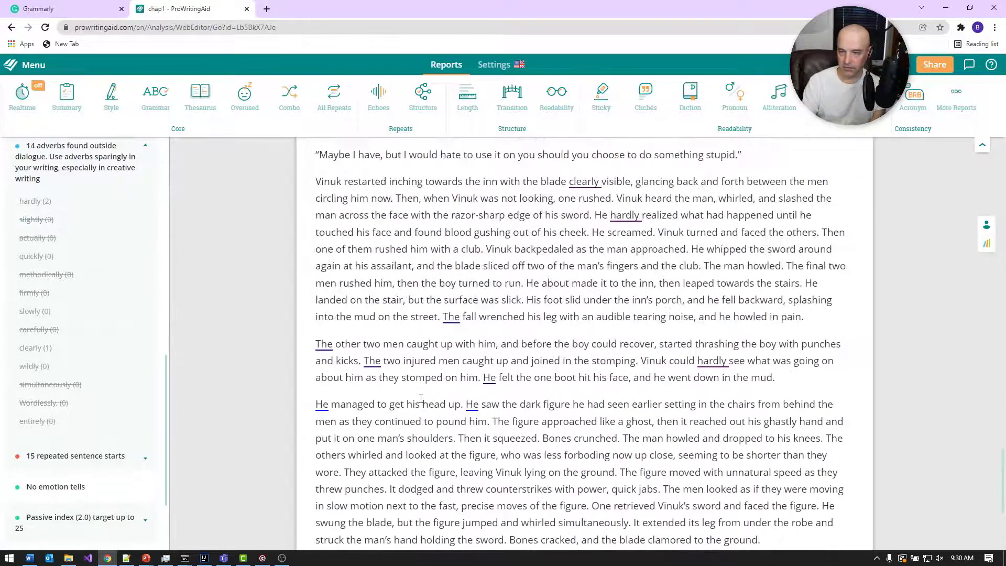
Among the repeated sentence starts, rewrite one 'He' sentence opening as 'The boy'
left_click(145, 458)
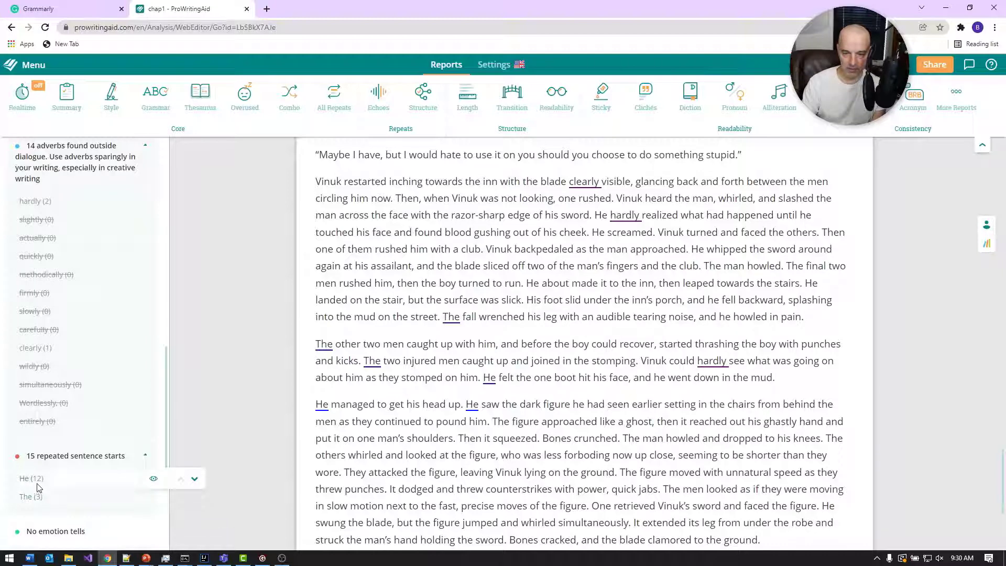
left_click(197, 481)
scroll(311, 456, "up", 2)
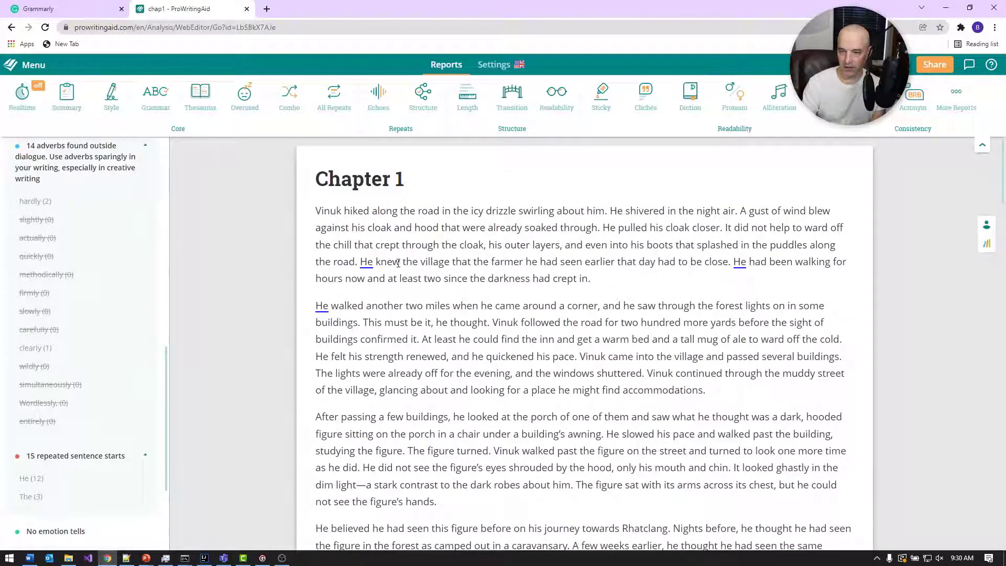
double_click(739, 261)
type("The boy")
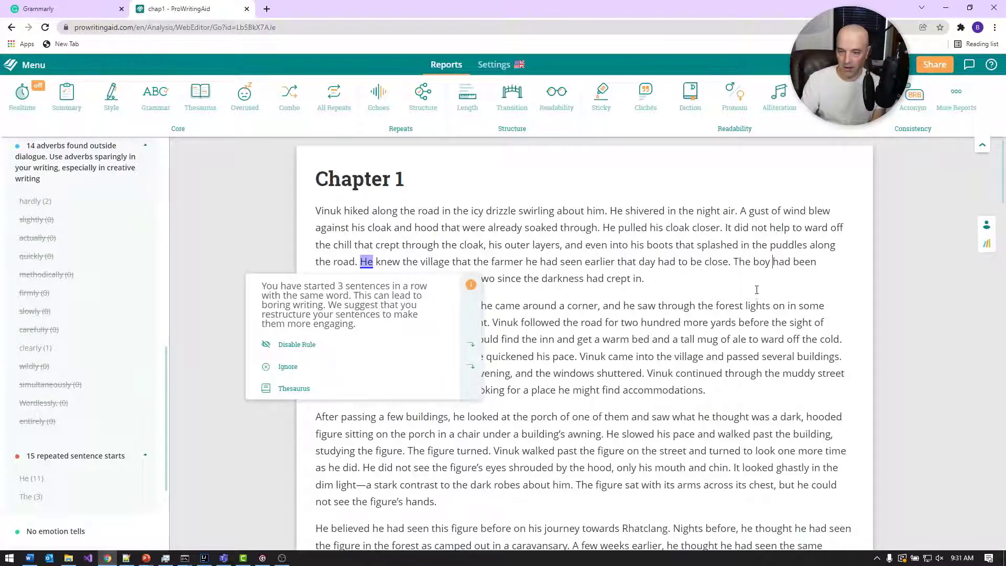
Expand the Passive index (2.0) breakdown to see how it is calculated
scroll(756, 290, "down", 1)
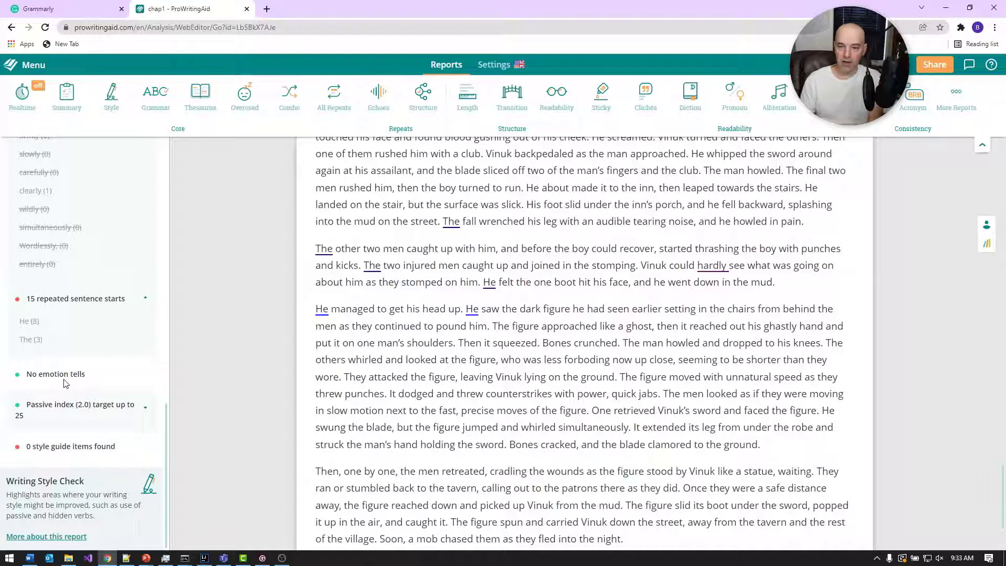
left_click(143, 409)
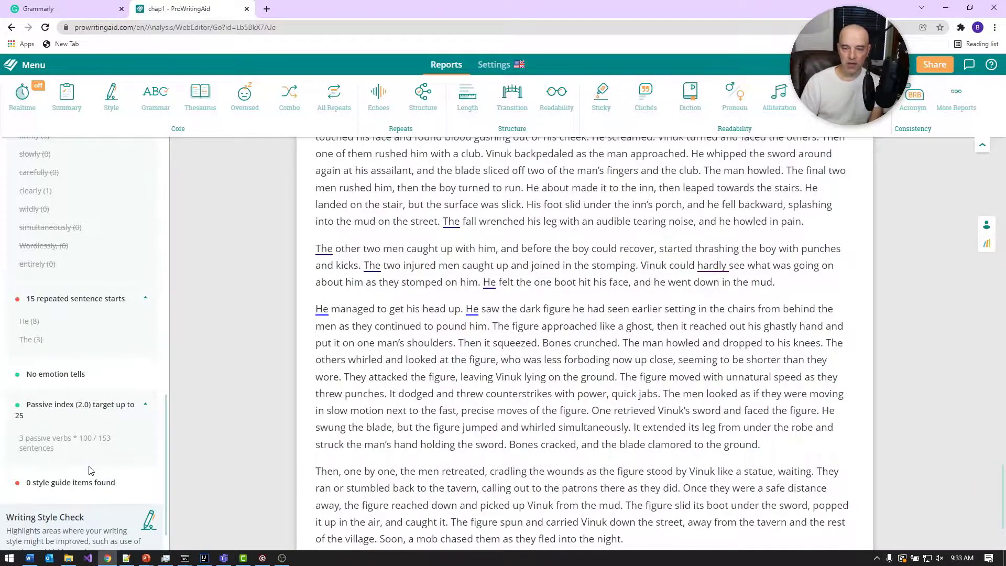
scroll(602, 384, "up", 20)
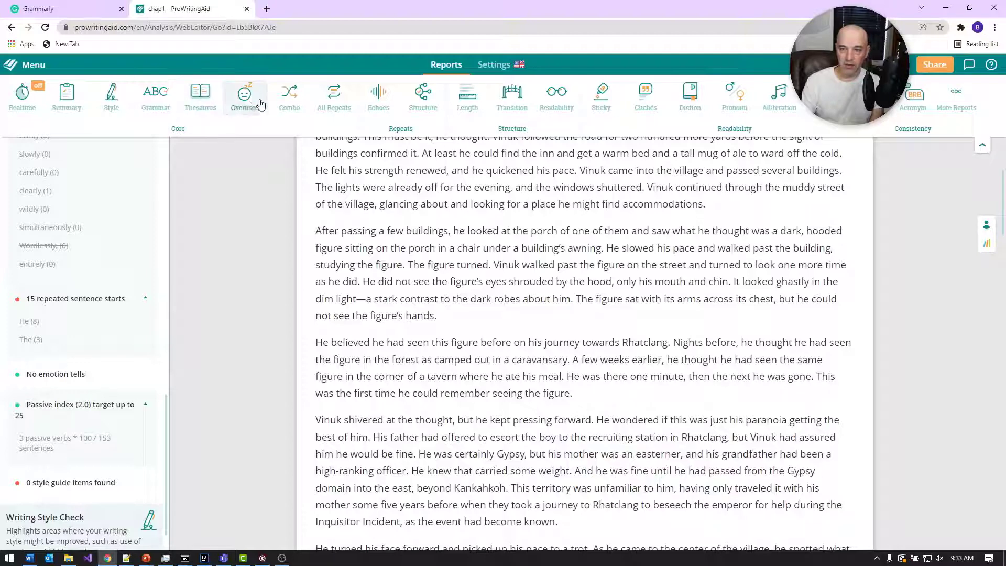
Run the Overused Words check and delete the trailing ', he thought' phrase
left_click(244, 94)
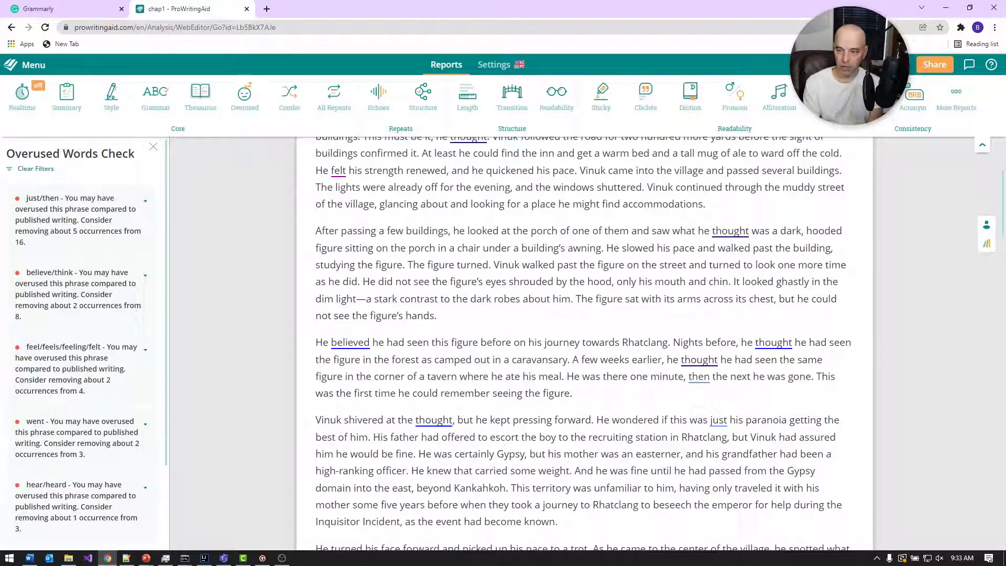
scroll(514, 305, "up", 4)
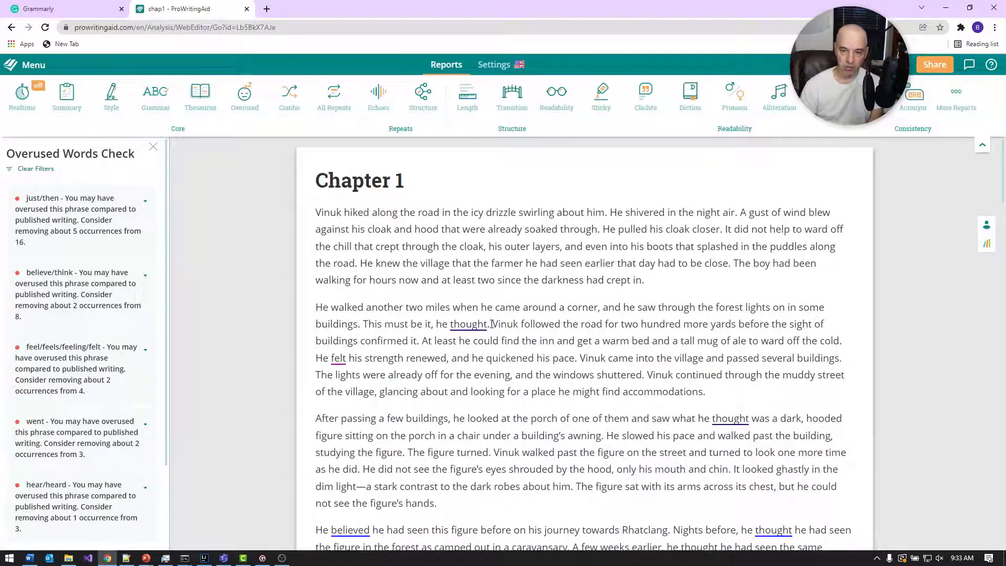
left_click(468, 324)
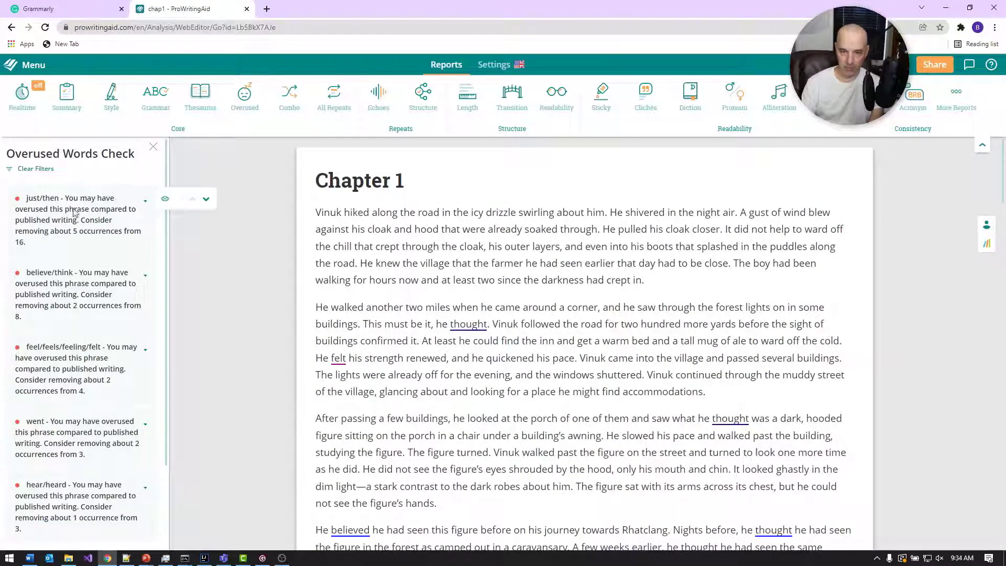
left_click(51, 210)
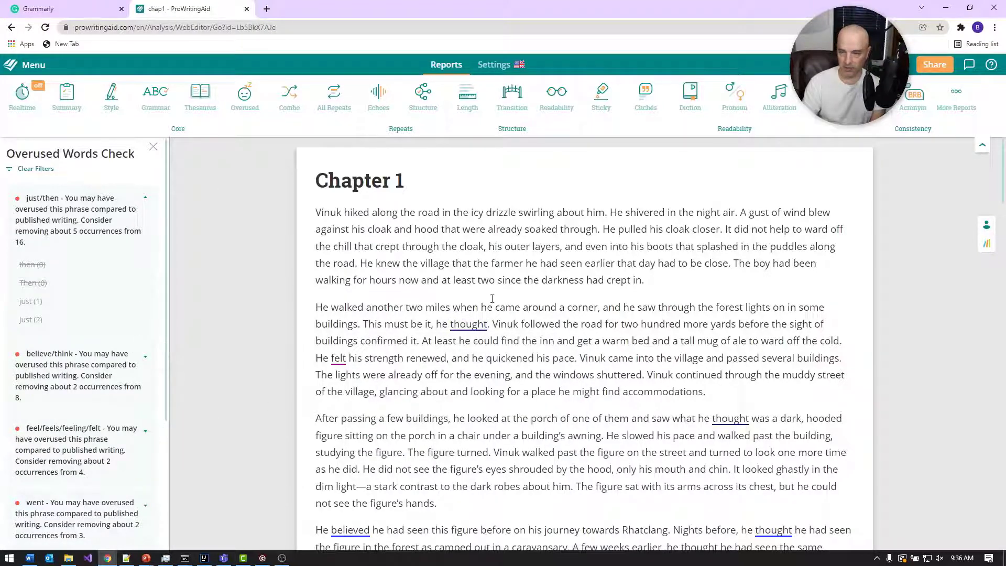
mouse_move(446, 336)
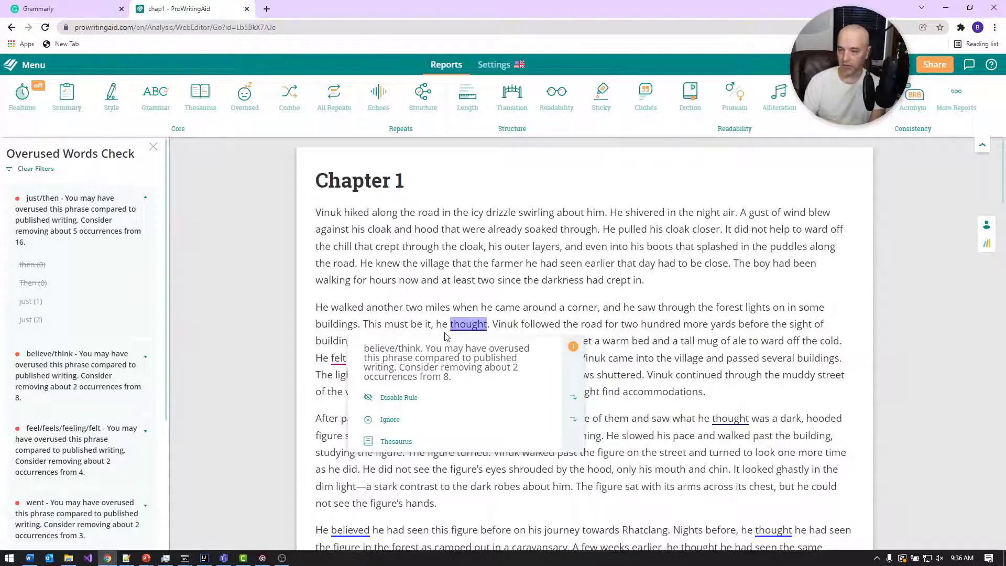
scroll(757, 308, "down", 2)
scroll(757, 308, "up", 1)
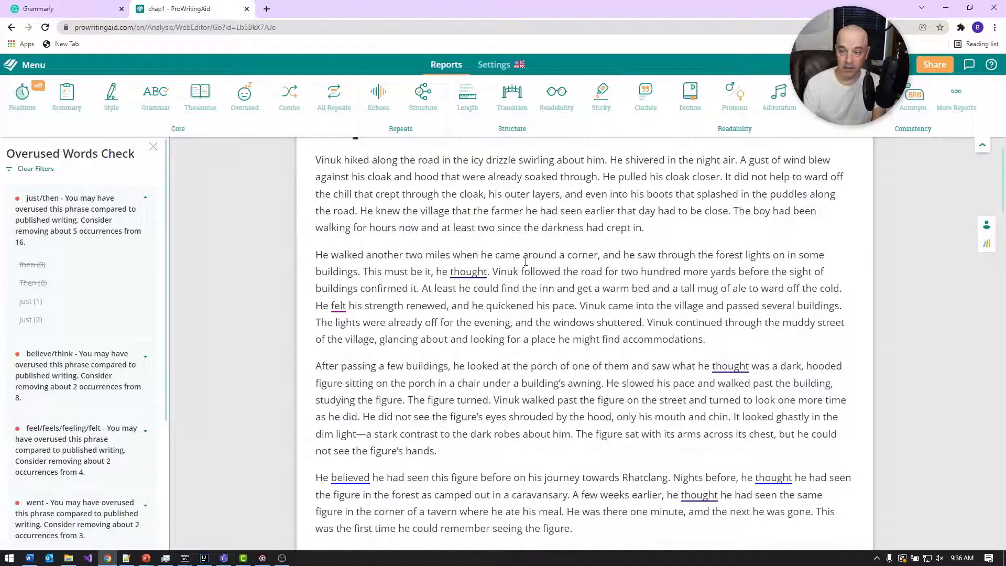
key("ctrl+shift+Left")
key("ctrl+shift+Left")
key("ctrl+shift+Left")
key("BackSpace")
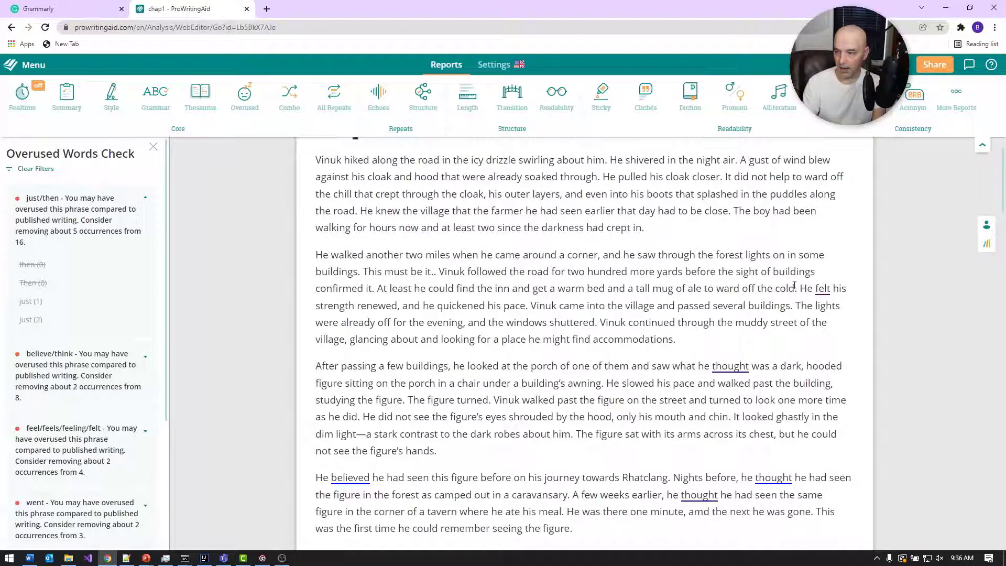
Review the overuse warning on 'felt' and its feel/feels/feeling/felt breakdown
left_click(821, 289)
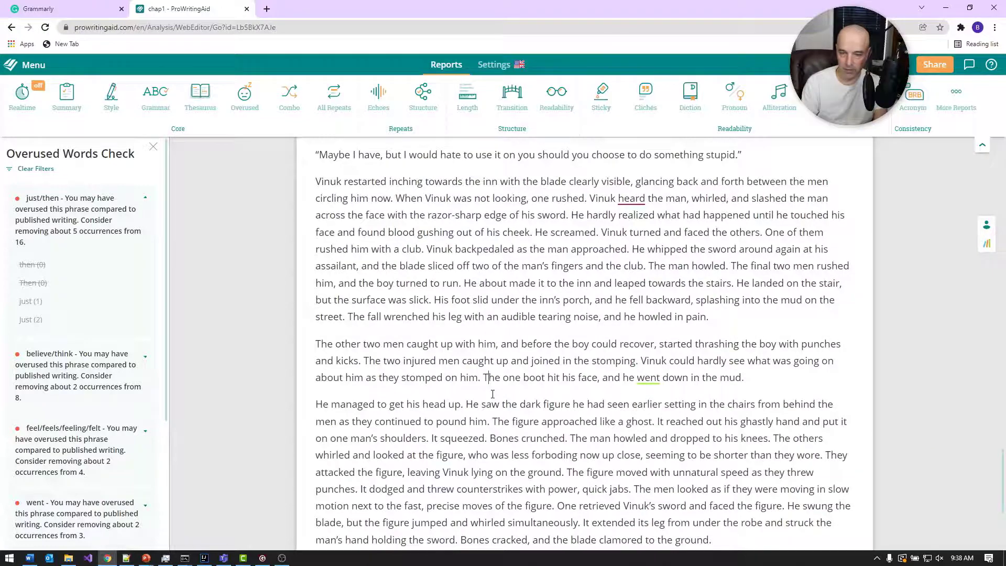
scroll(493, 388, "up", 5)
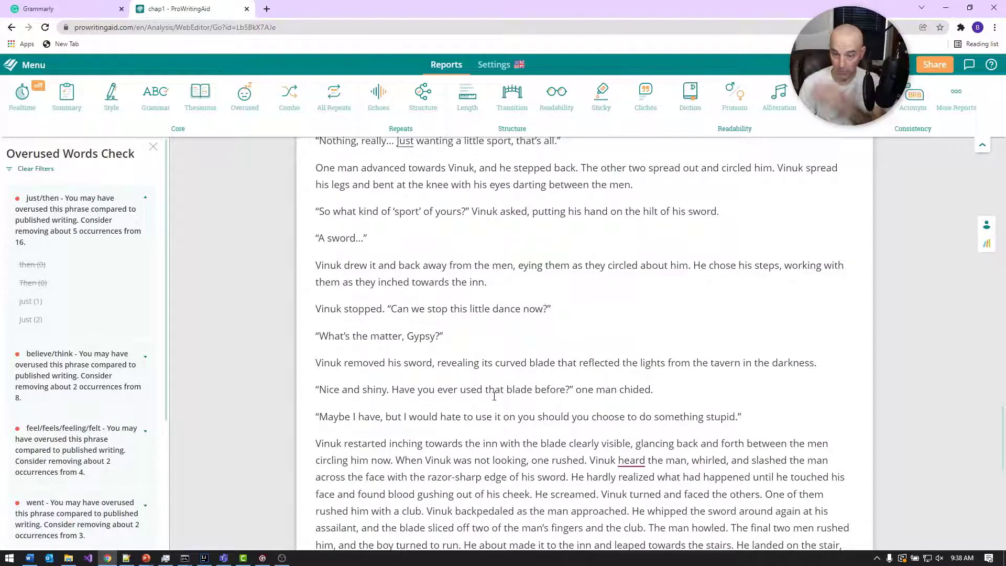
scroll(494, 396, "up", 15)
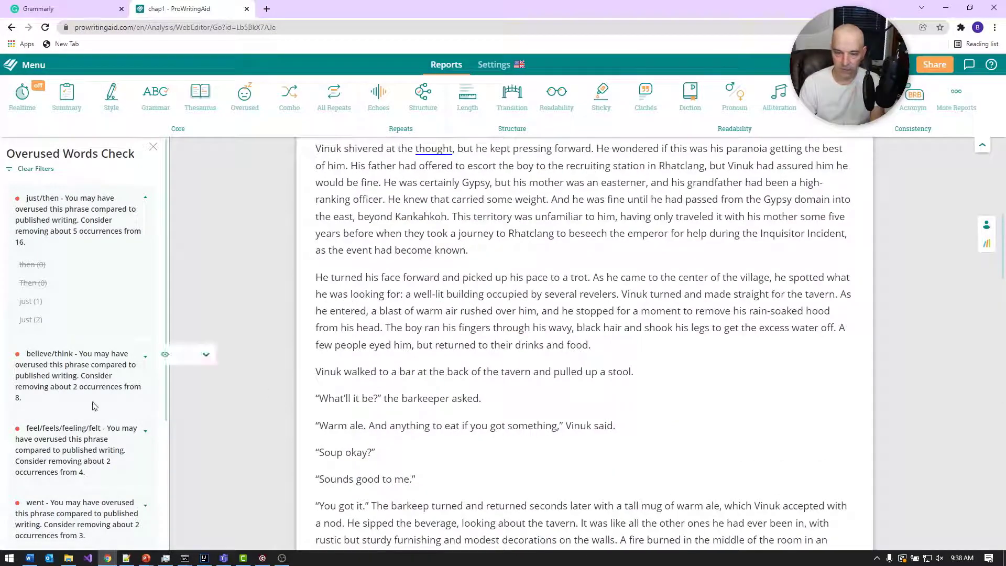
left_click(84, 450)
scroll(82, 300, "down", 3)
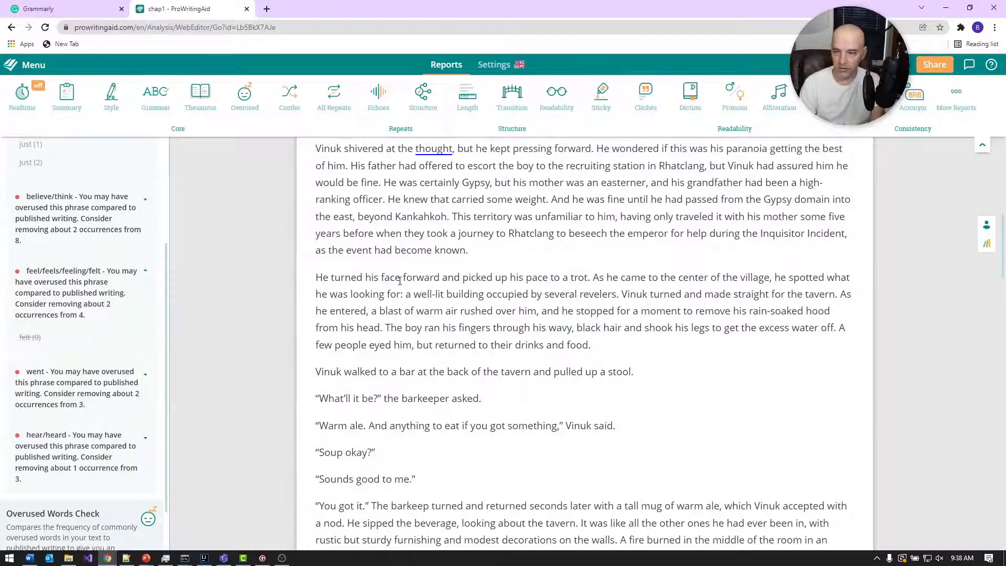
scroll(846, 278, "up", 10)
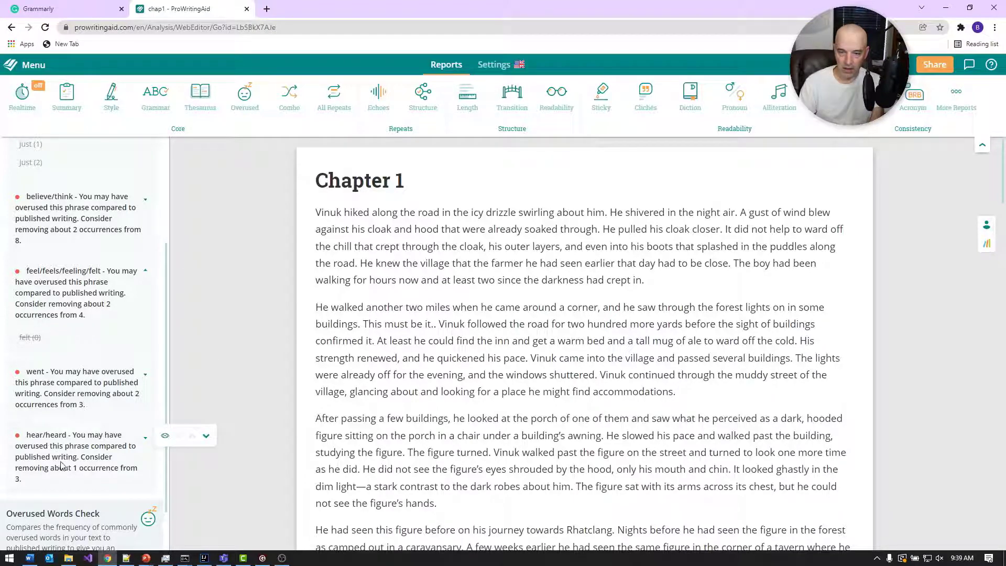
left_click(65, 280)
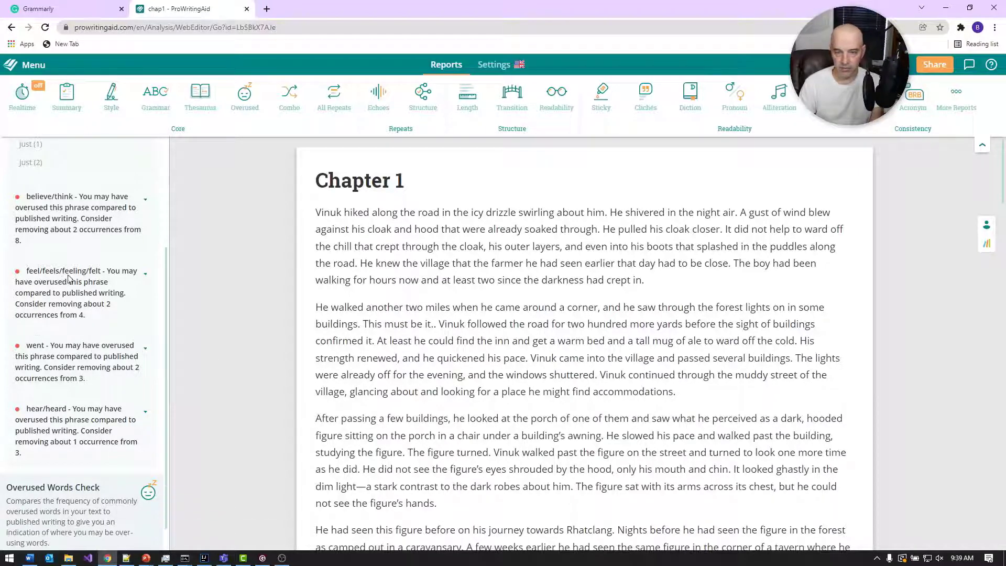
left_click(146, 278)
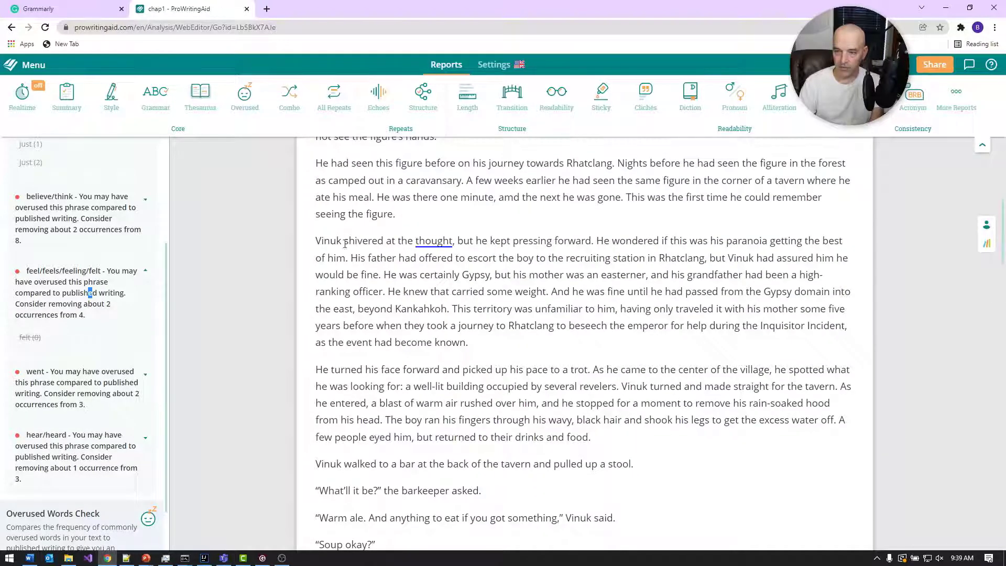
scroll(542, 434, "down", 8)
scroll(542, 434, "down", 3)
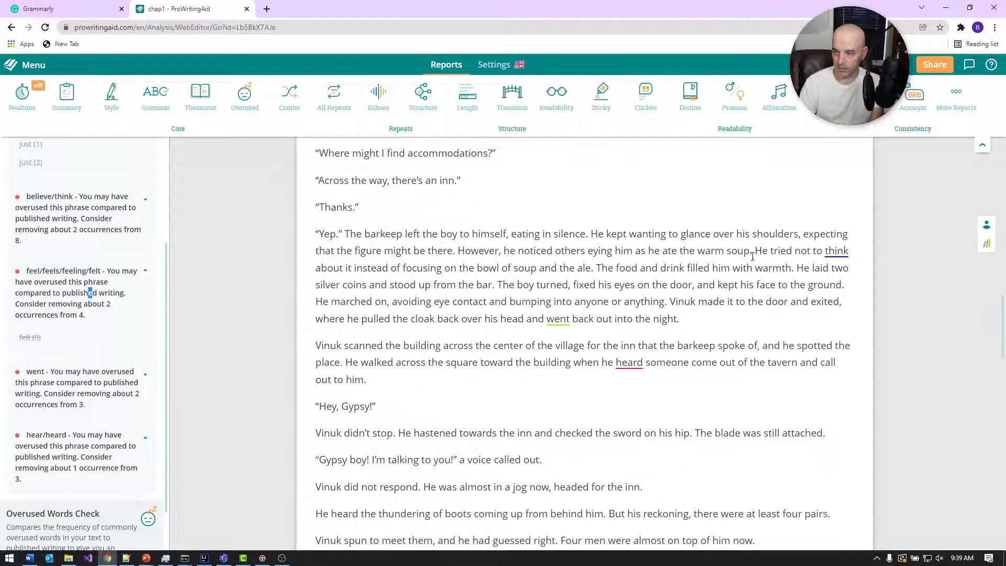
scroll(636, 268, "down", 2)
Reword 'heard someone come' as 'someone approached from' in the tavern line
left_click(633, 260)
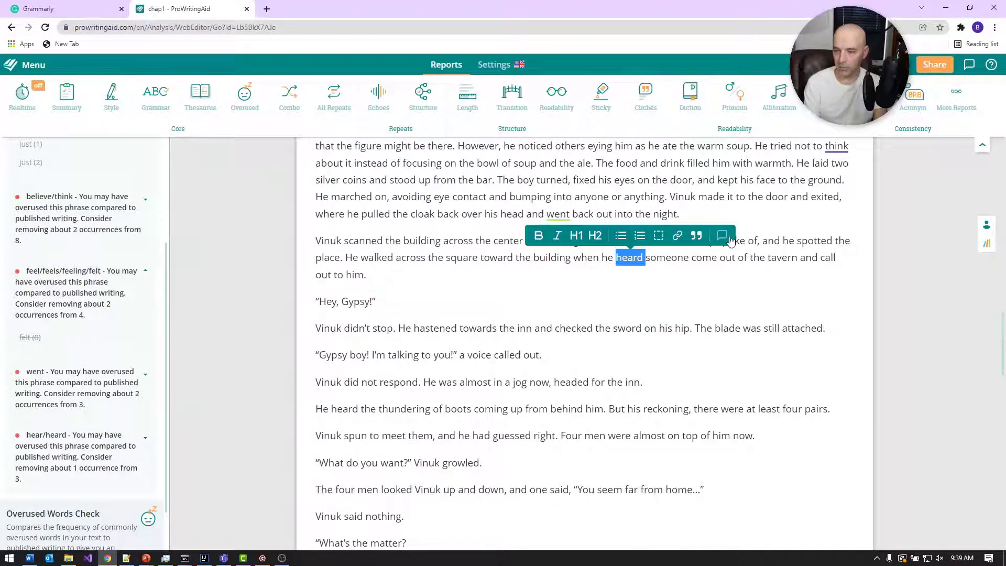
left_click(675, 270)
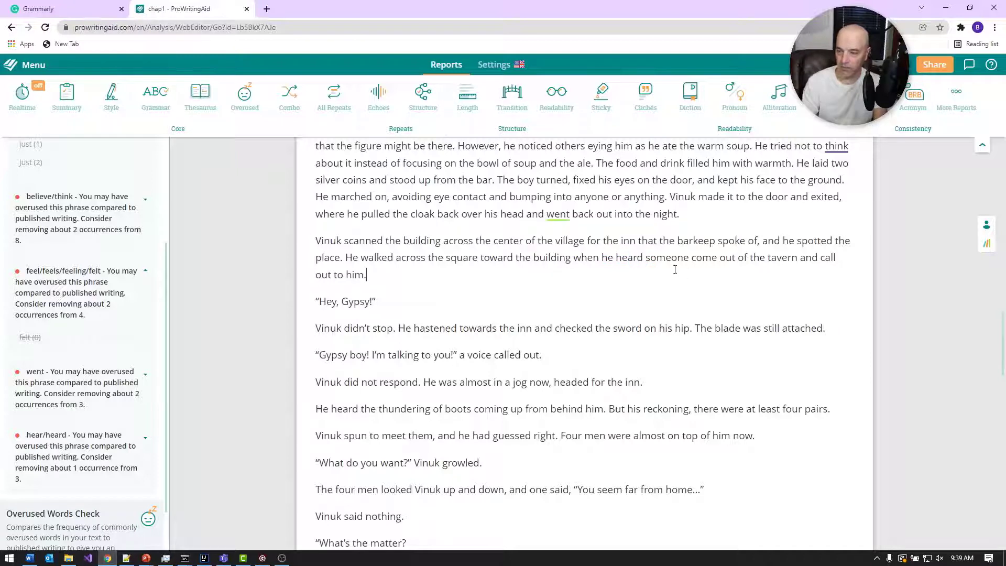
double_click(630, 257)
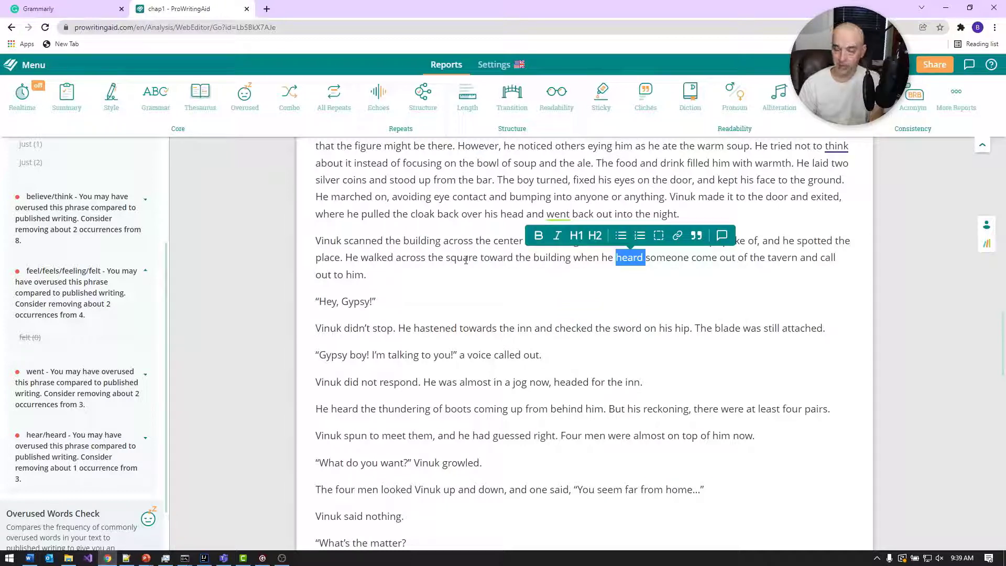
left_click(480, 272)
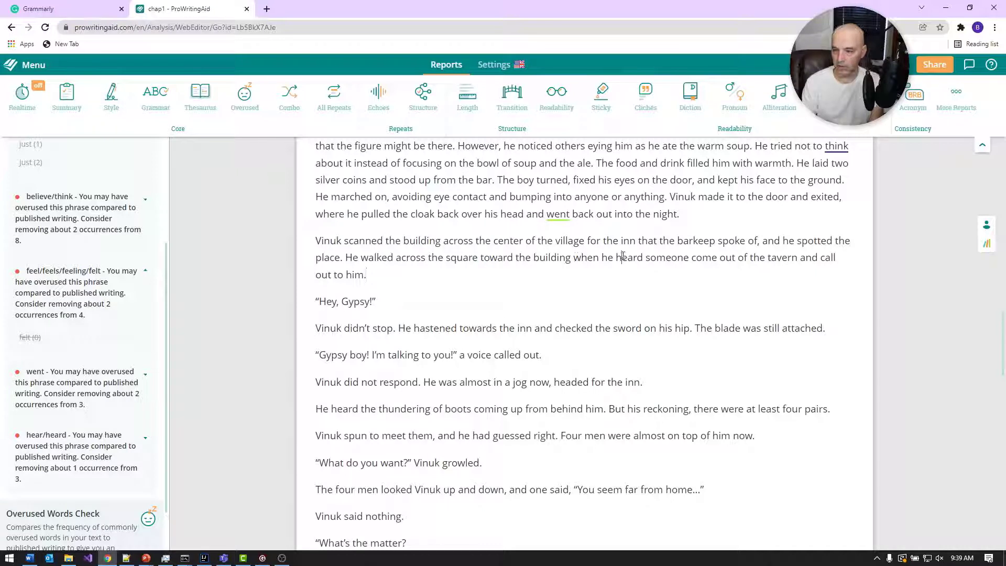
key("ctrl+shift+Right")
key("ctrl+shift+Right")
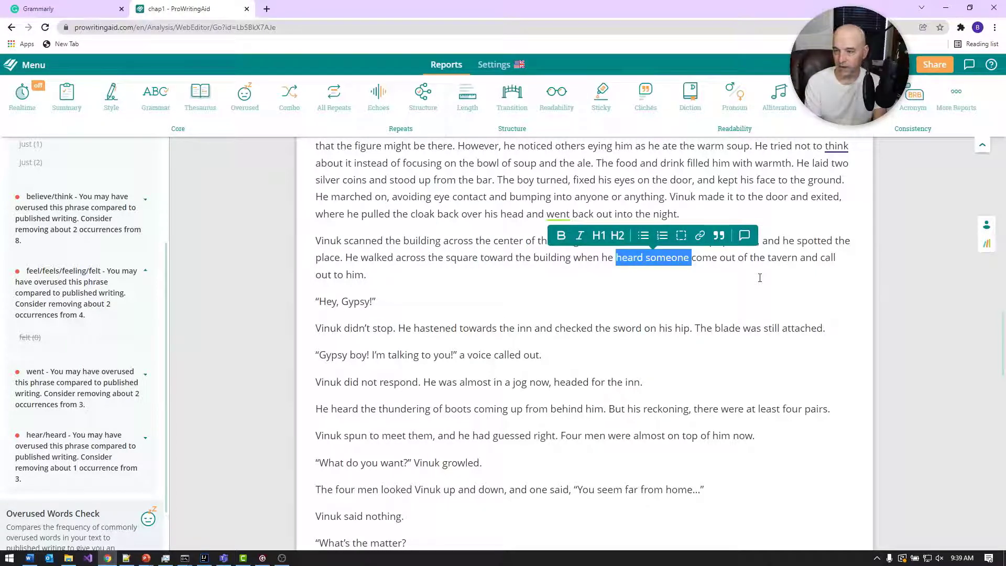
type("someone ")
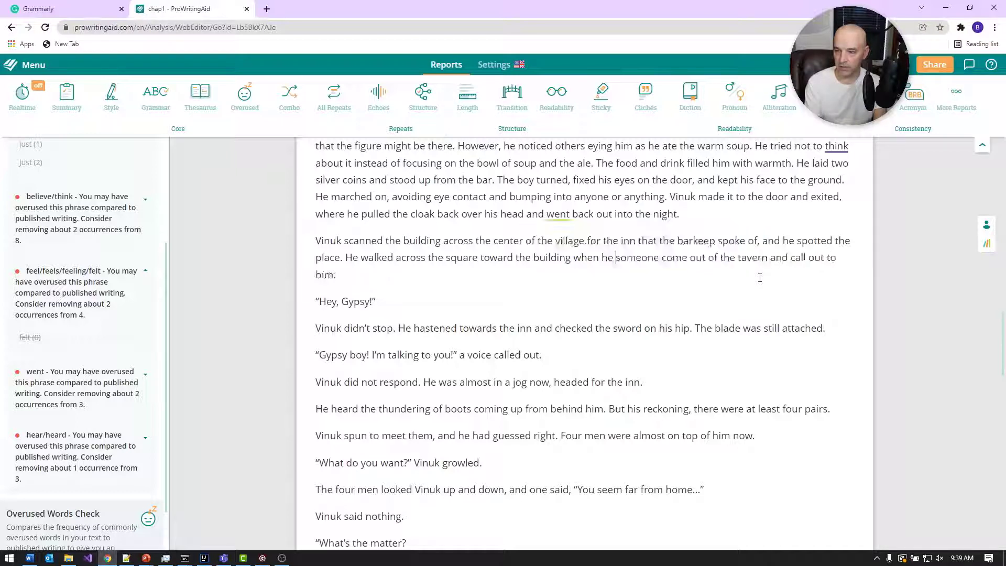
type("approac")
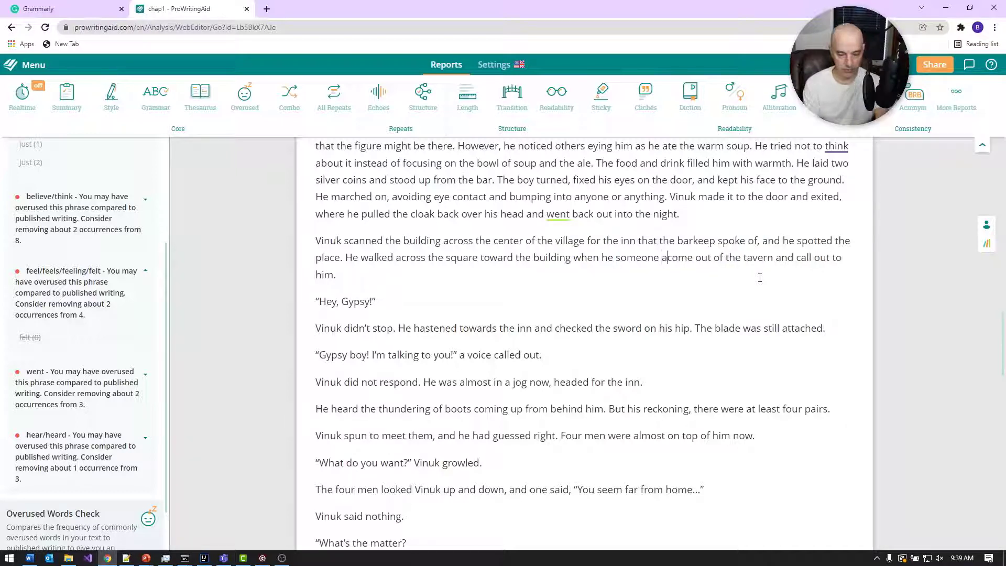
type("hed")
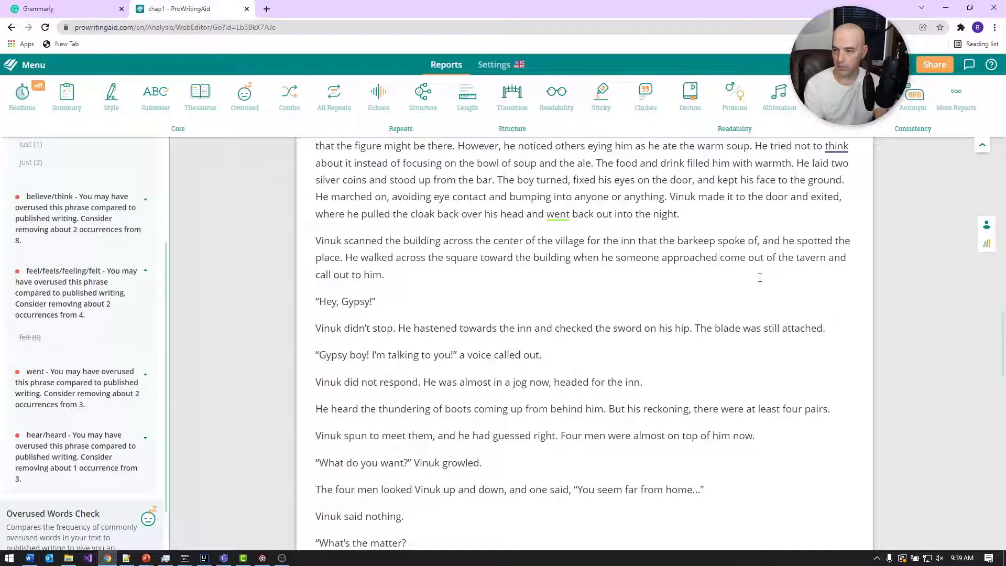
key("ctrl+shift+Right")
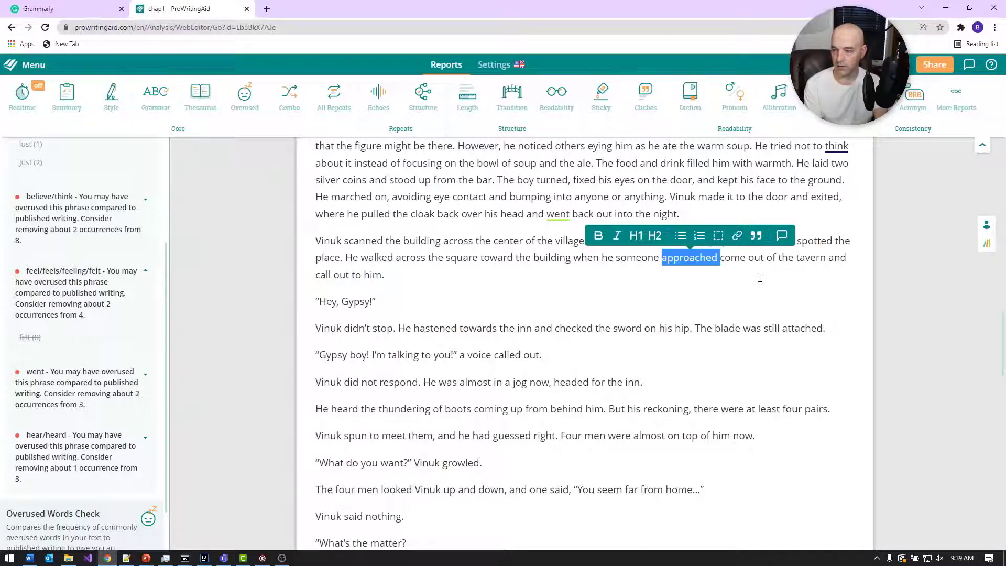
key("ctrl+Right")
key("ctrl+shift+Left")
type("from")
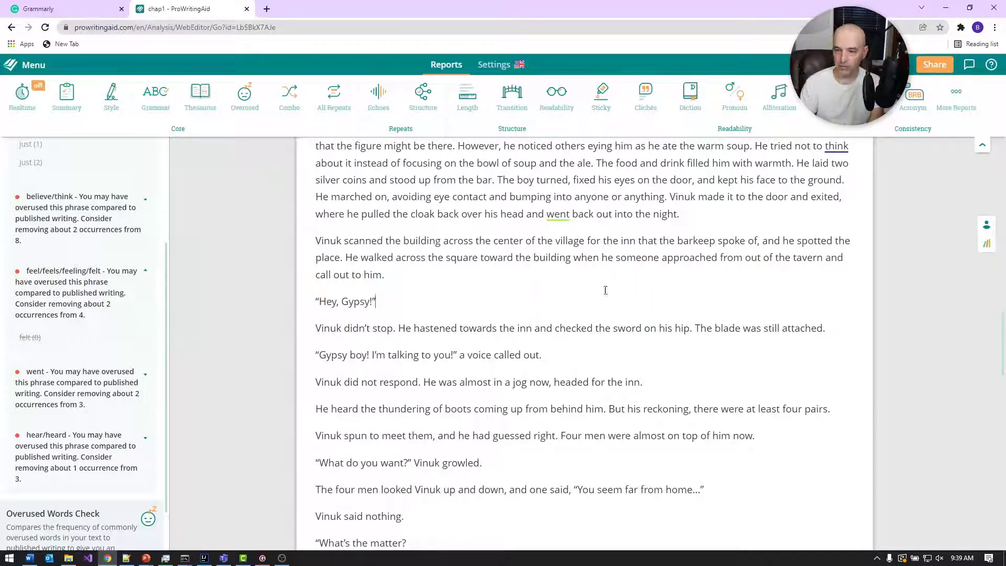
scroll(736, 288, "down", 3)
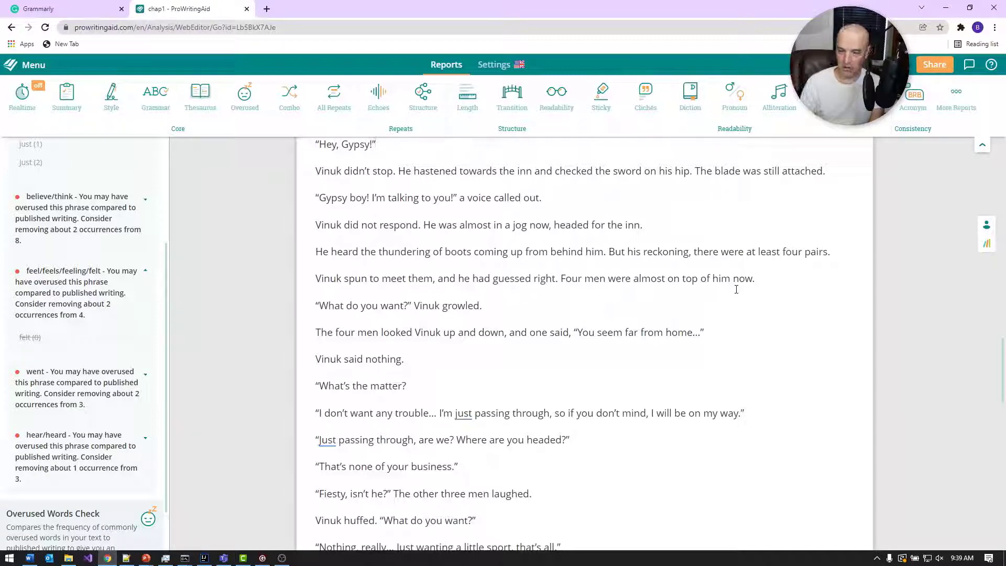
Delete the word 'heard' in the sword-fight paragraph
scroll(681, 292, "down", 12)
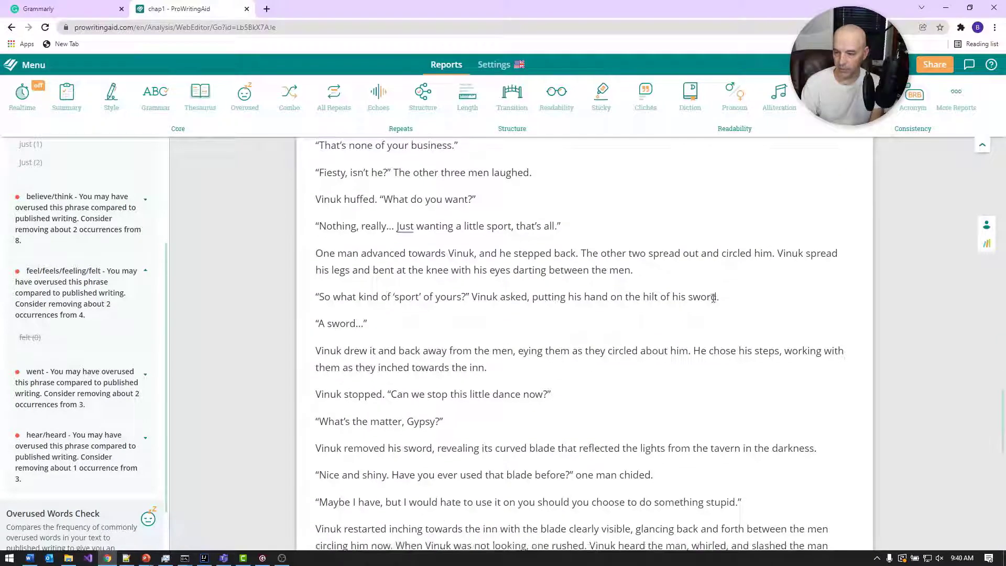
double_click(631, 291)
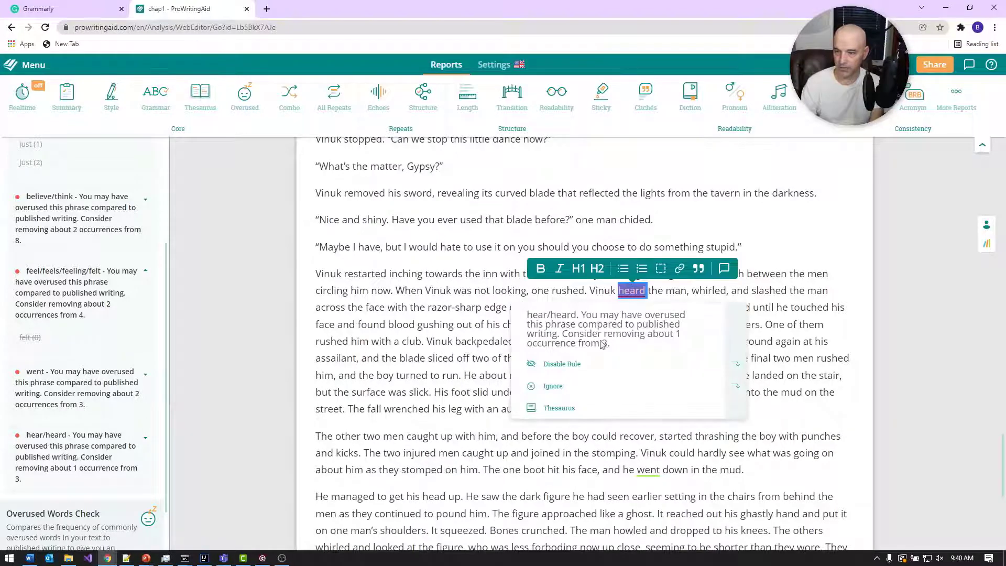
key("Delete")
scroll(605, 413, "up", 9)
scroll(611, 412, "down", 18)
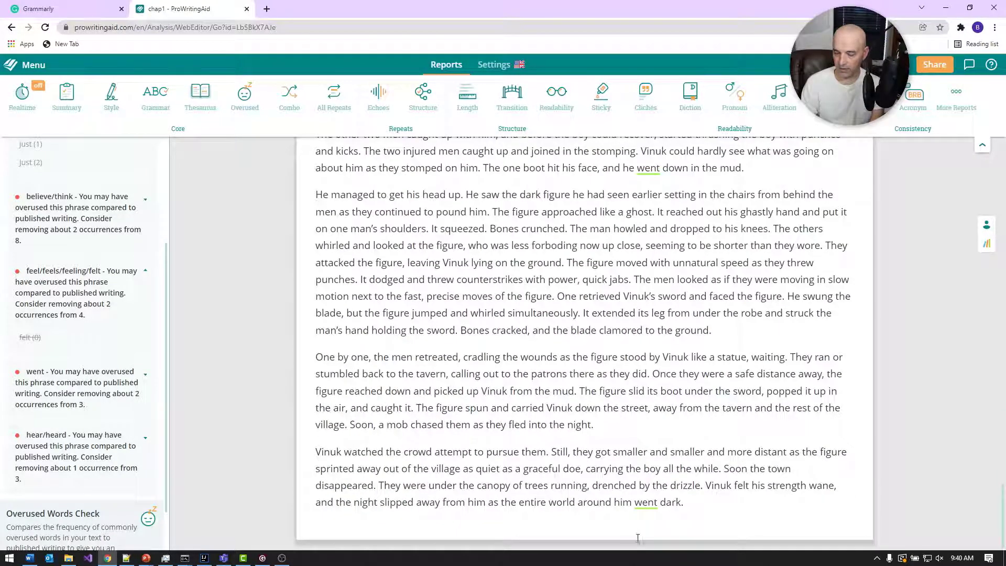
Replace the overused 'went' in the last sentence with 'fell'
double_click(644, 503)
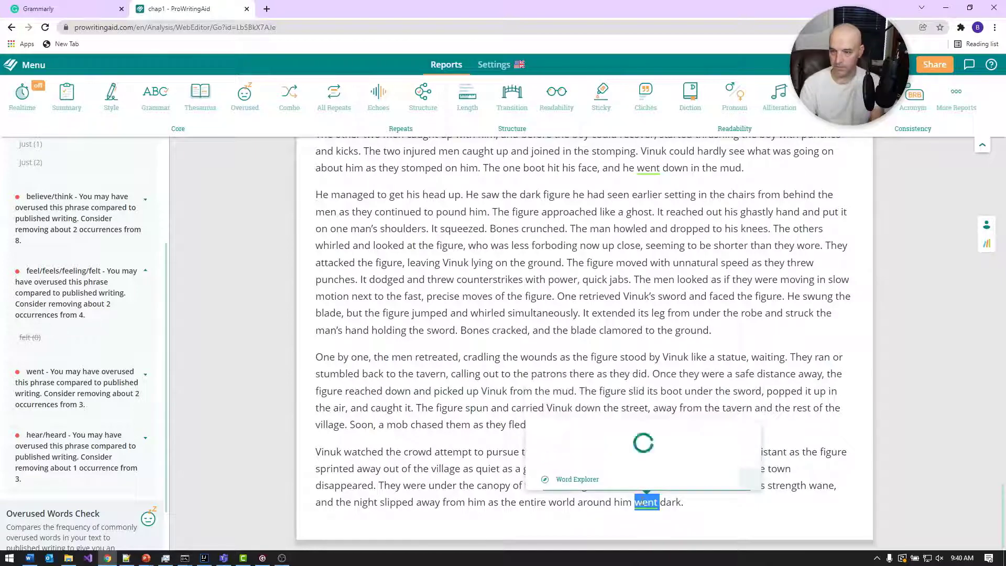
type("fell")
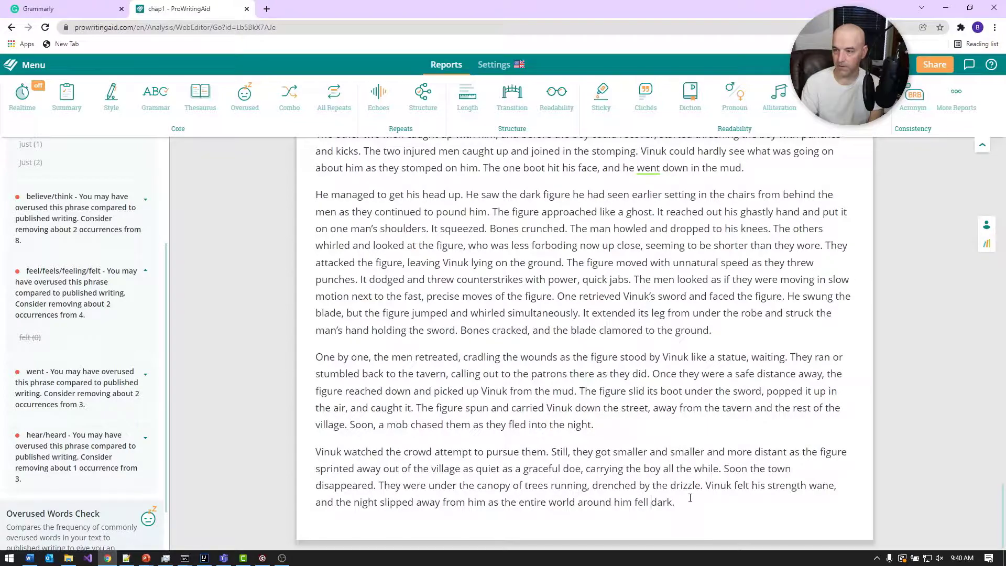
scroll(607, 344, "up", 15)
scroll(608, 344, "down", 15)
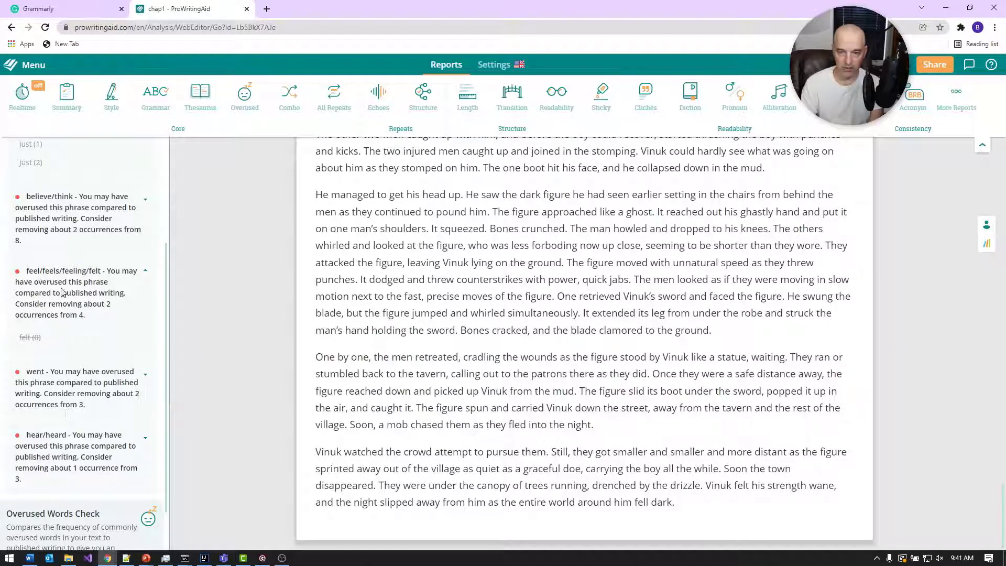
scroll(73, 278, "up", 2)
scroll(72, 278, "up", 1)
scroll(80, 311, "down", 4)
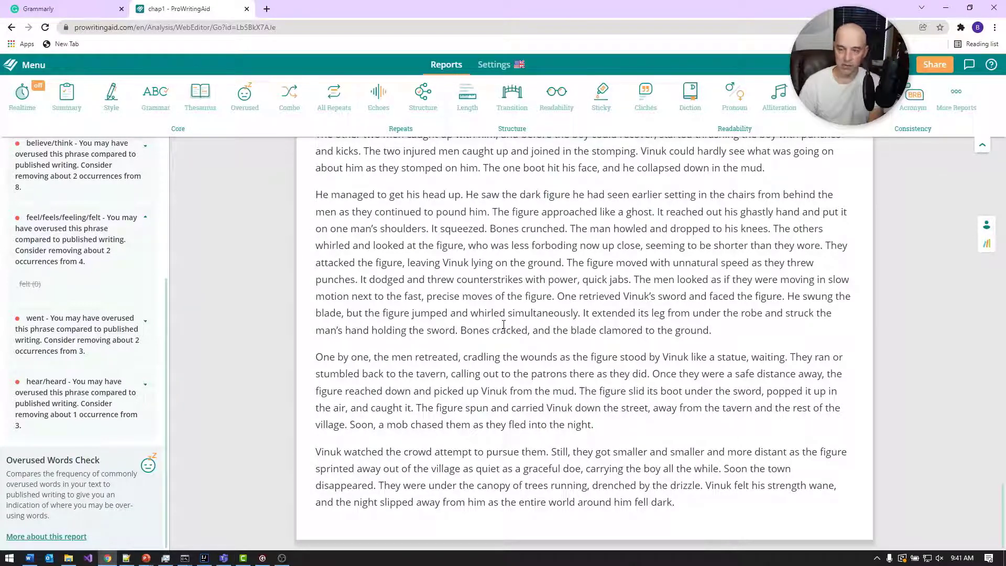
scroll(503, 324, "up", 15)
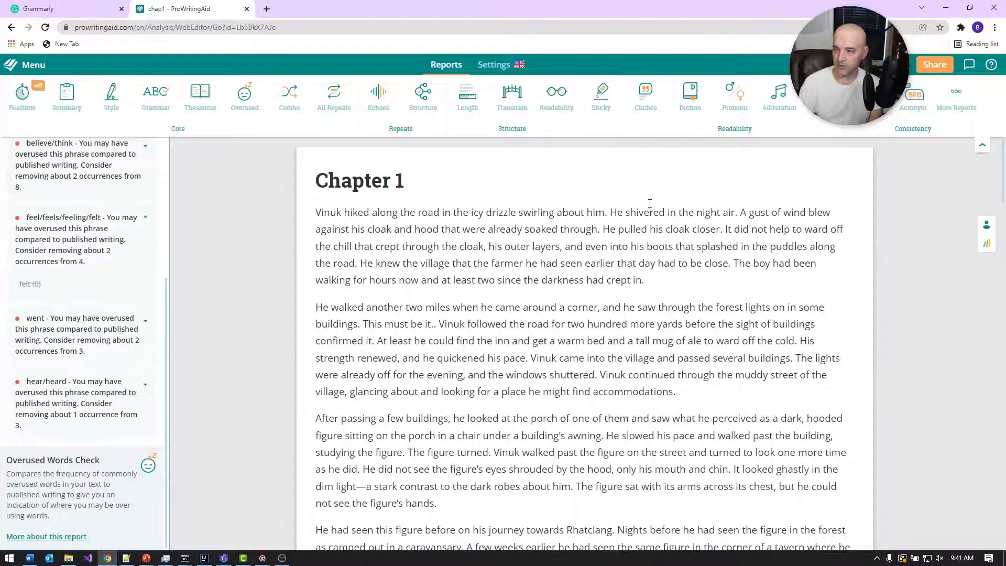
Run the Dialogue Tags check and expand the 9 dialogue tags found
left_click(960, 112)
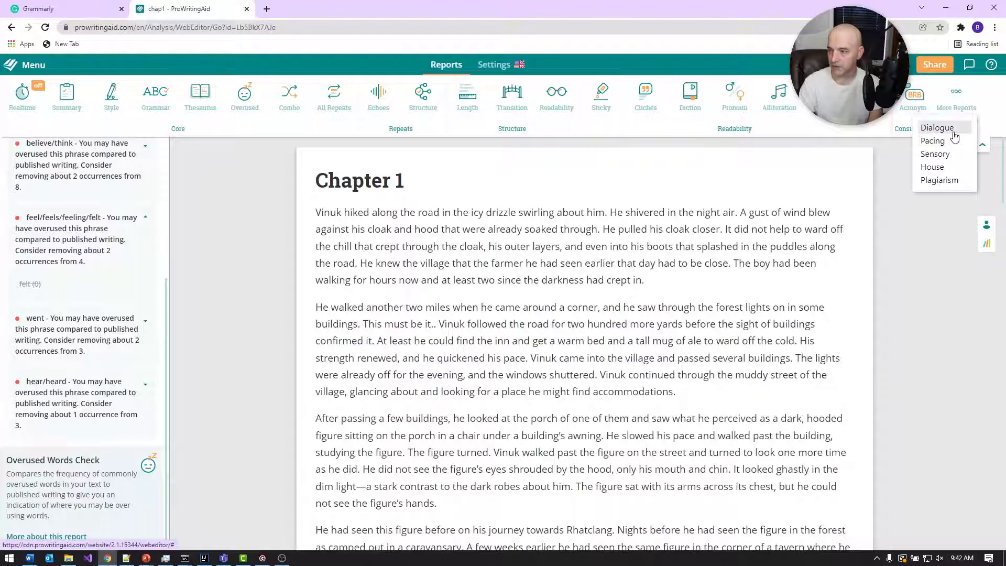
left_click(953, 130)
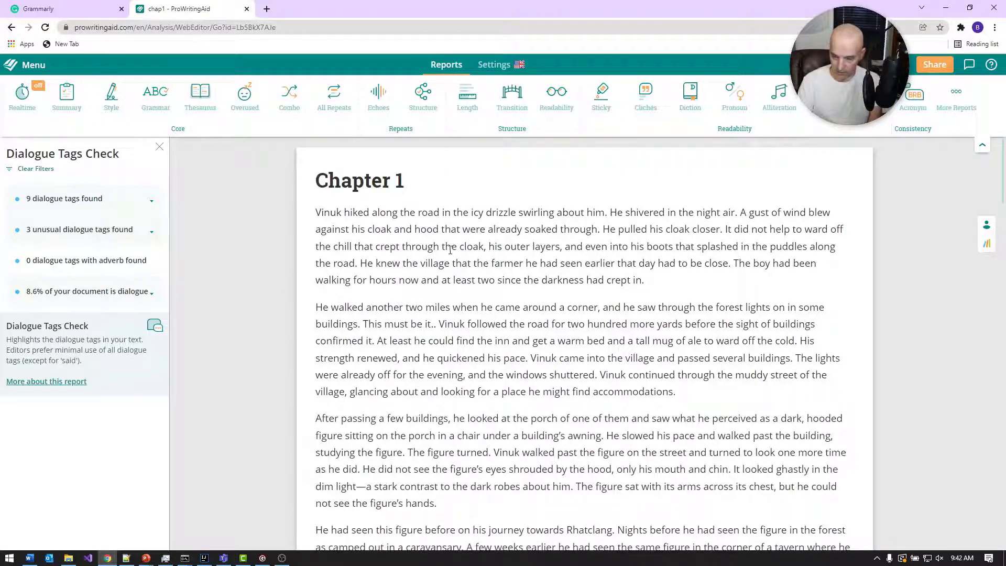
left_click(151, 201)
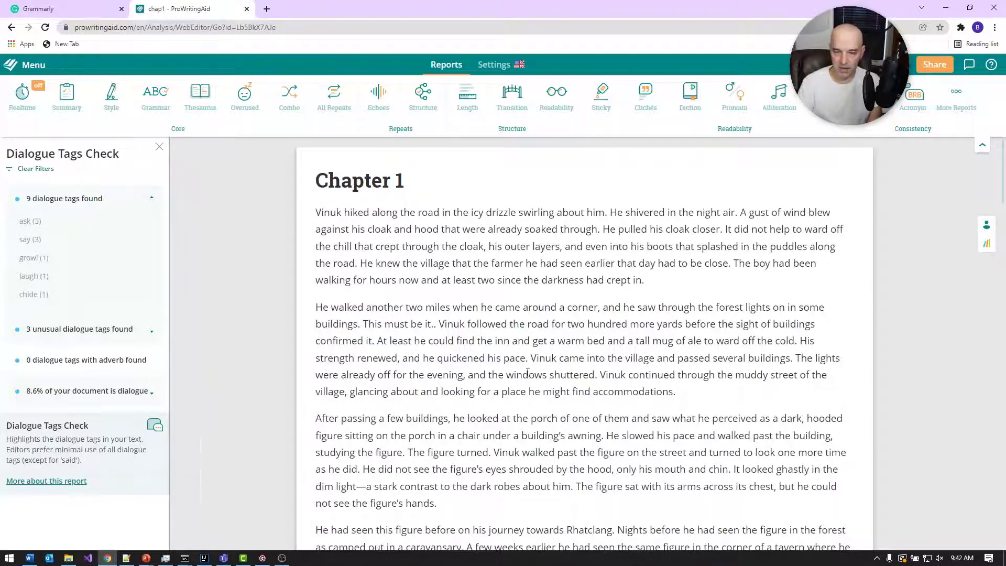
Scroll through the chapter's dialogue to review its tags
scroll(472, 375, "down", 10)
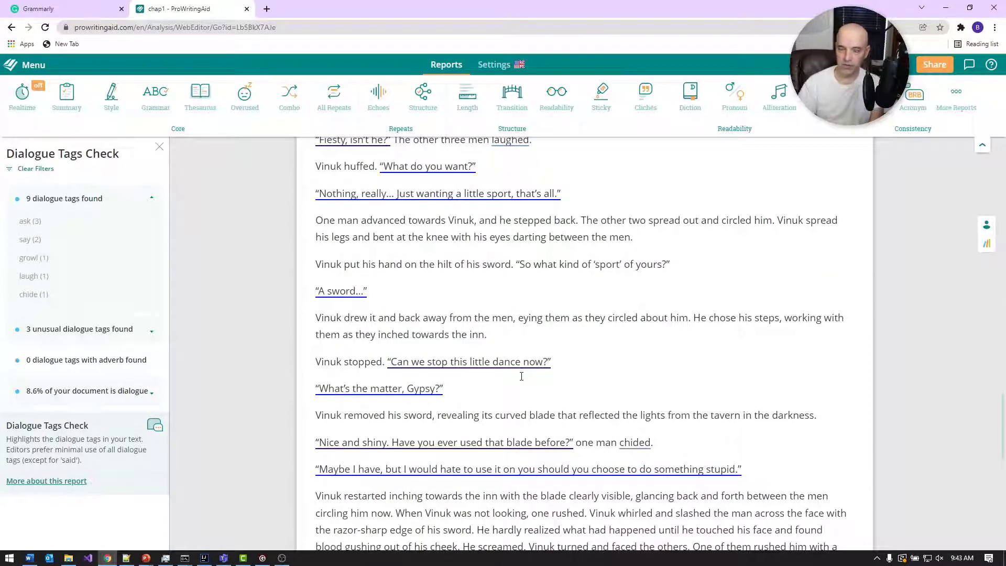
scroll(559, 374, "up", 2)
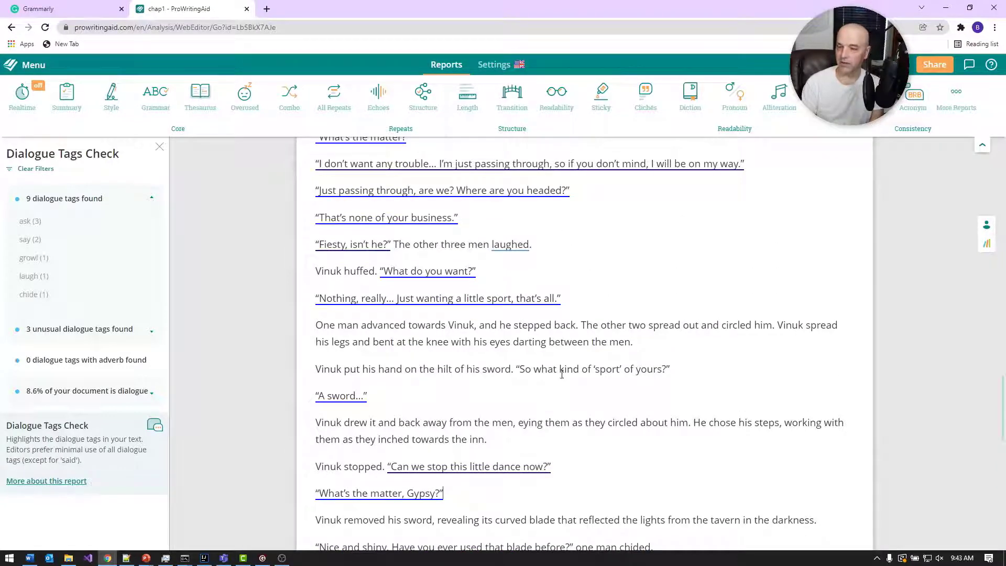
scroll(566, 372, "up", 2)
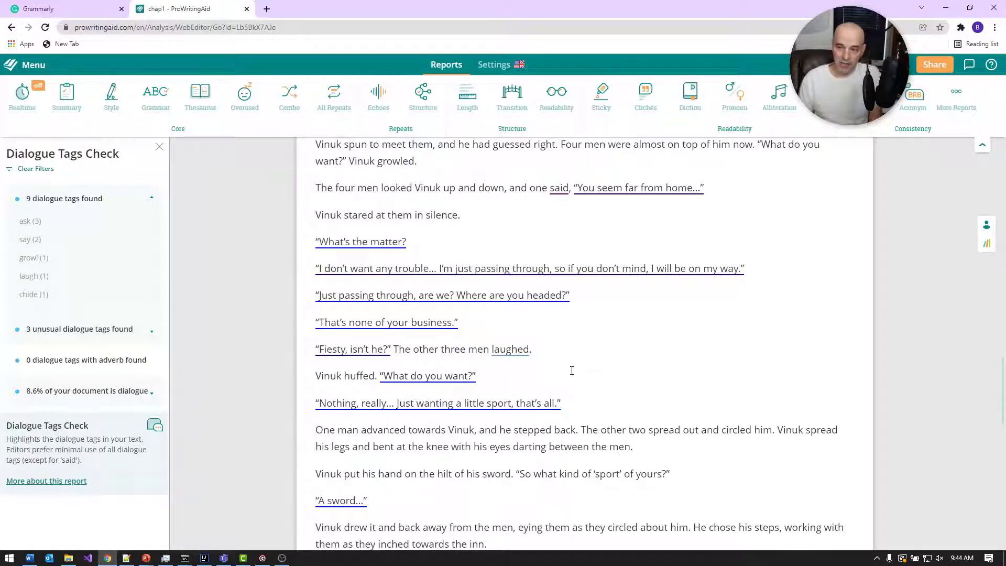
scroll(611, 343, "up", 10)
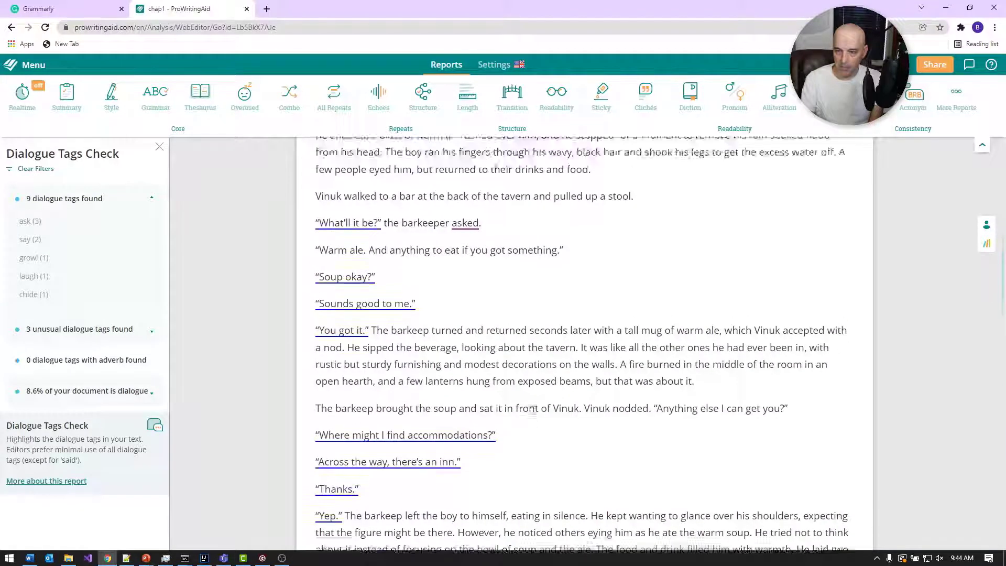
scroll(526, 400, "down", 1)
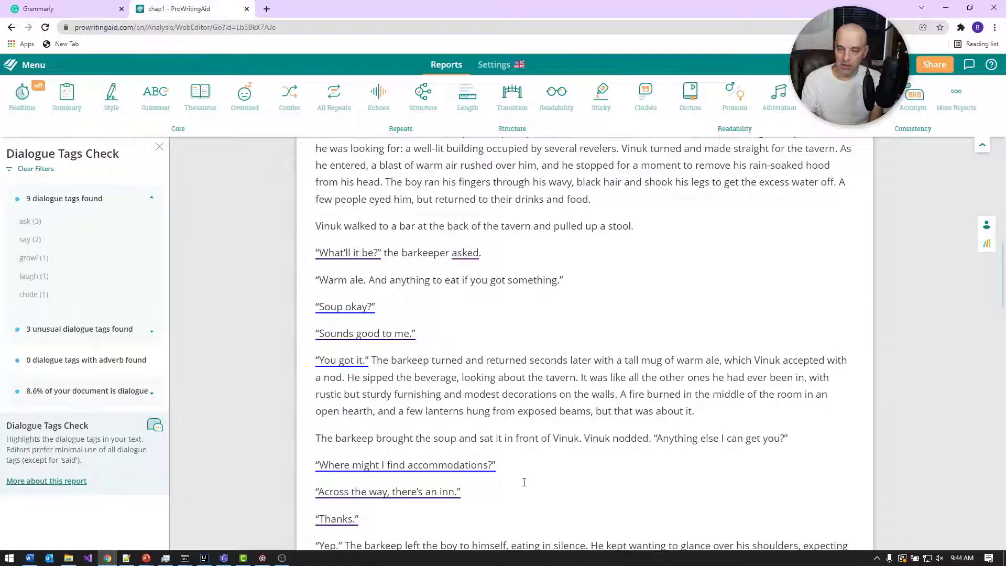
scroll(524, 480, "up", 1)
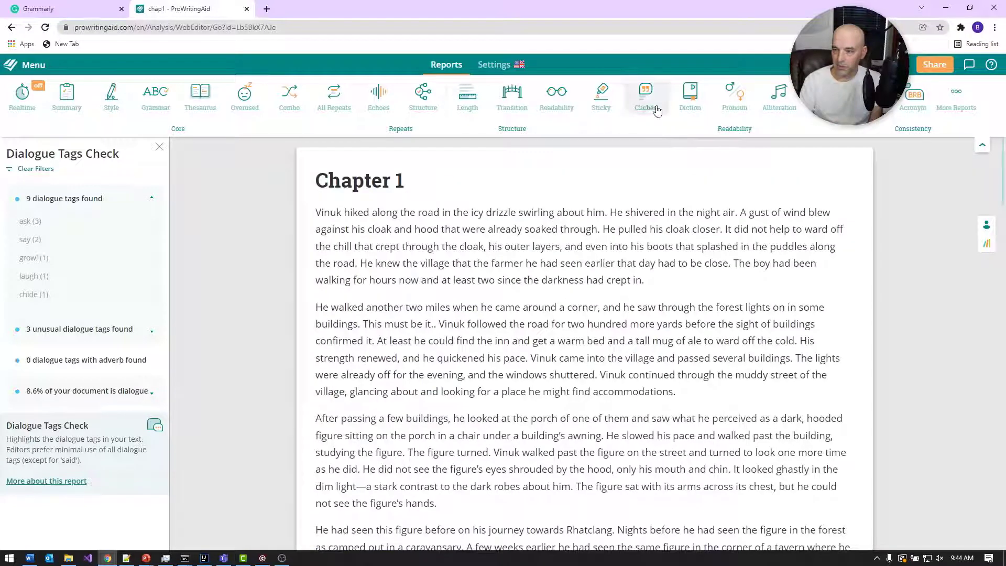
Run the Sensory report and view the suggestion card for the sight word 'saw'
left_click(956, 93)
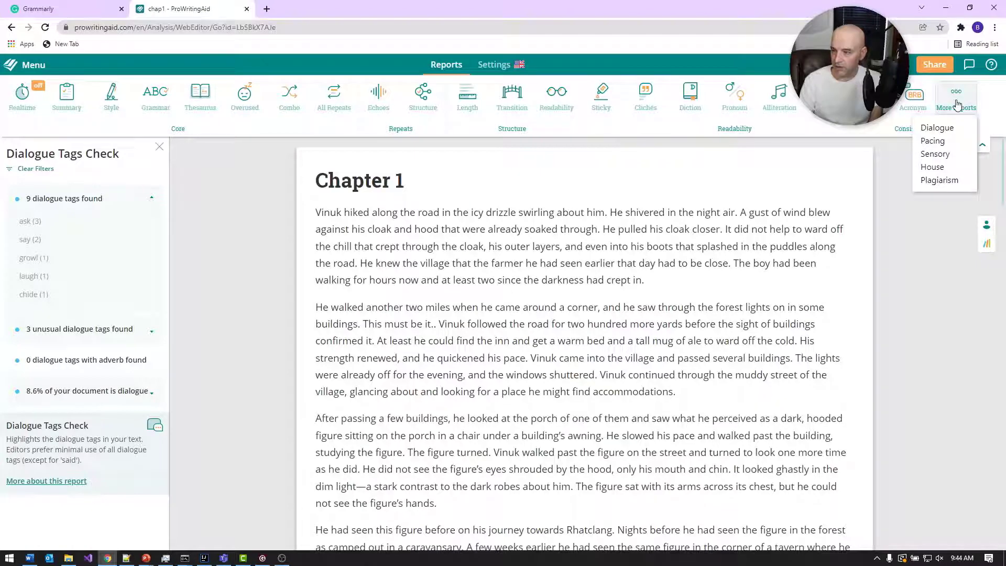
left_click(940, 154)
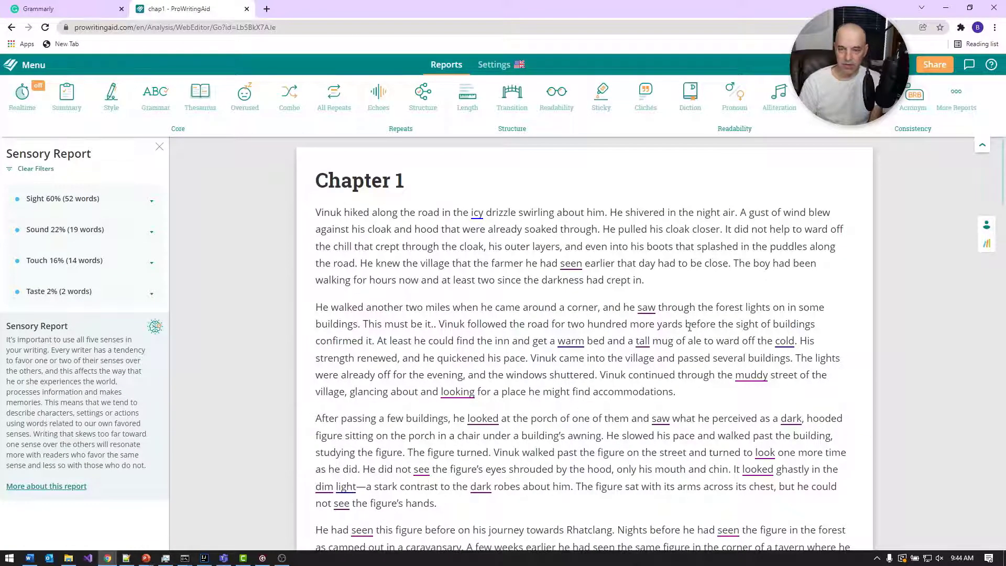
left_click(652, 315)
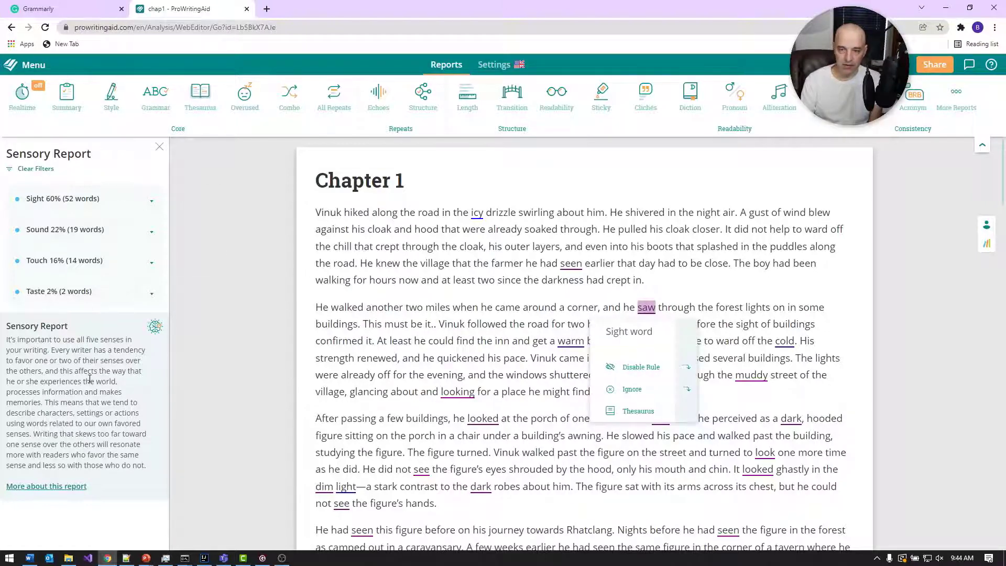
mouse_move(53, 206)
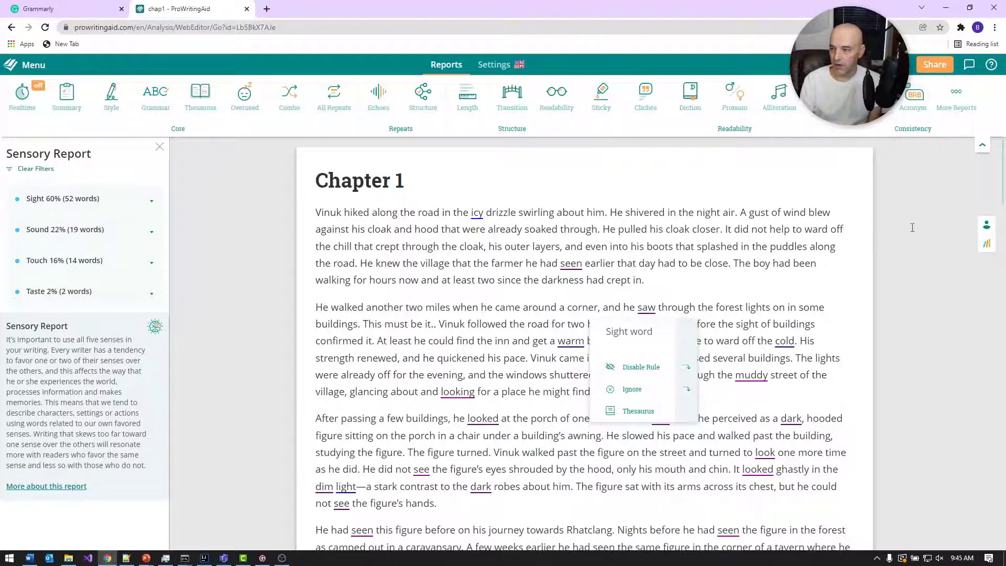
left_click(956, 100)
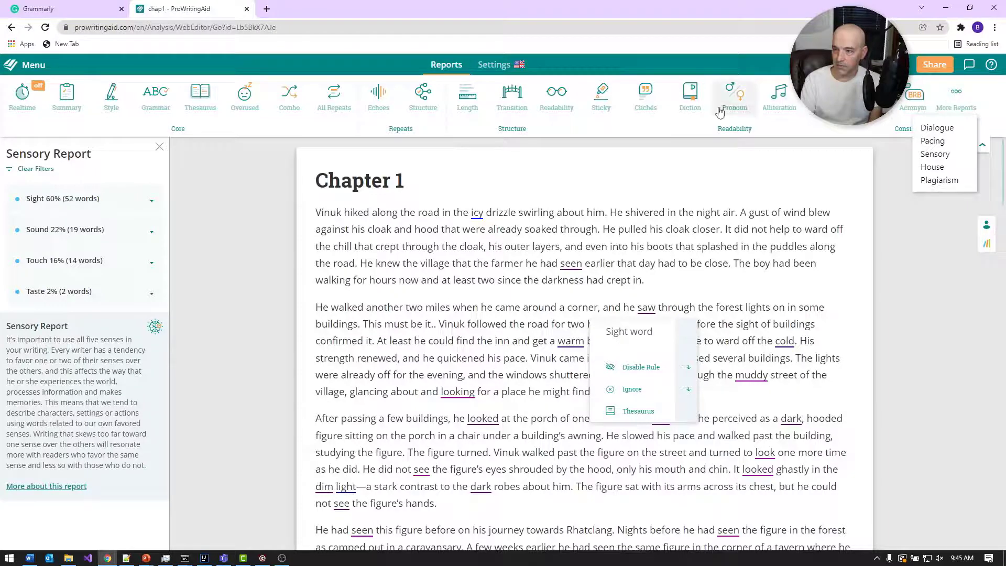
Run the Clichés check and expand the clichés in dialogue and outside dialogue
left_click(647, 100)
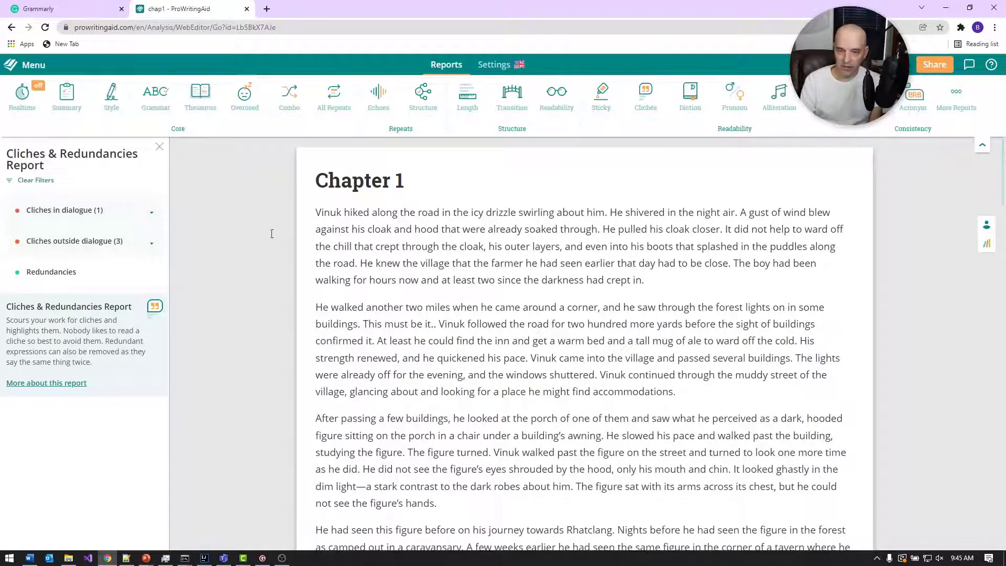
left_click(152, 212)
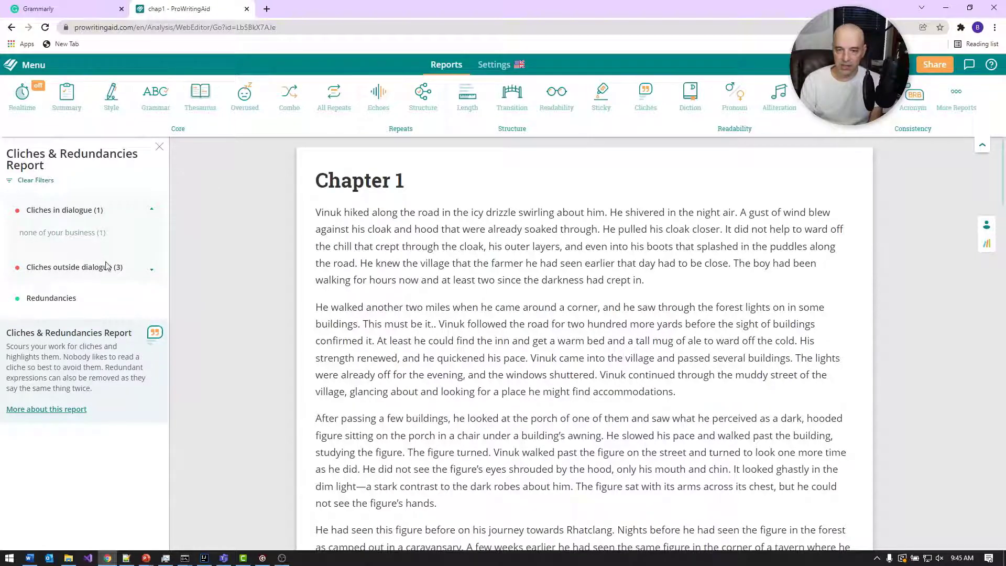
left_click(152, 269)
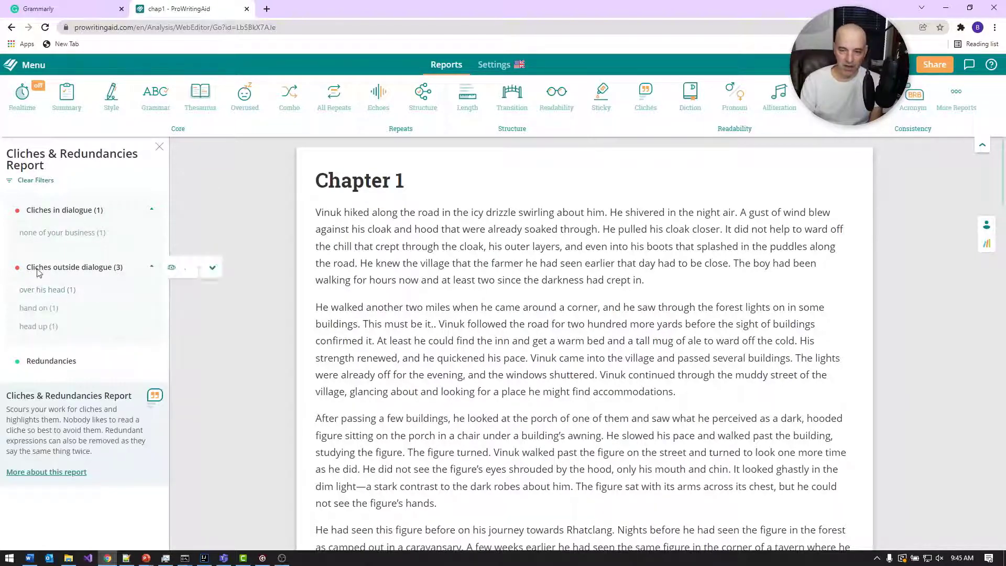
mouse_move(42, 234)
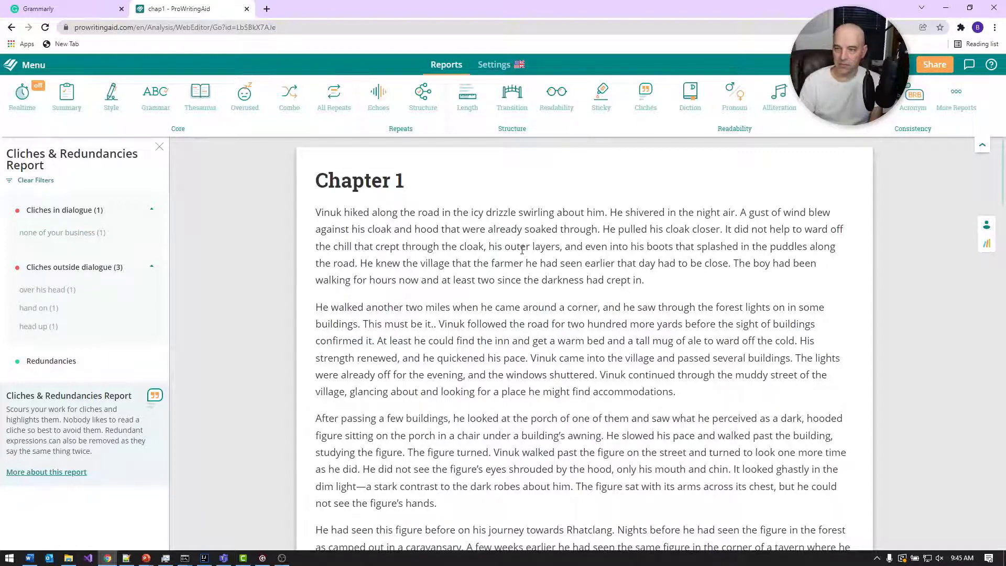
Close the More Reports list and inspect the homonym flag on the word 'the'
left_click(669, 270)
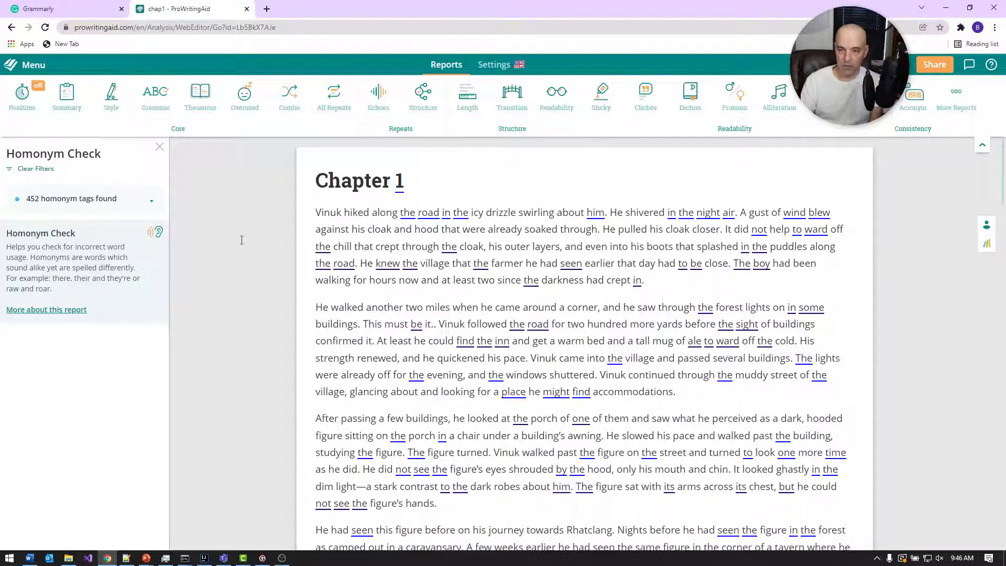
left_click(323, 246)
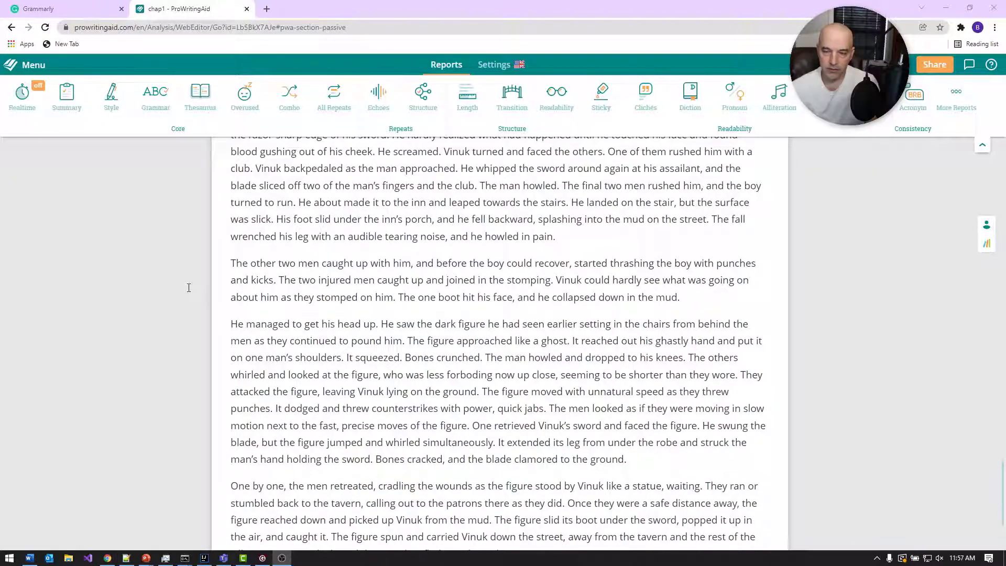
Open the Summary Report and review Spelling 100%, Readability Grade 4, Passive Voice 0.7
left_click(66, 105)
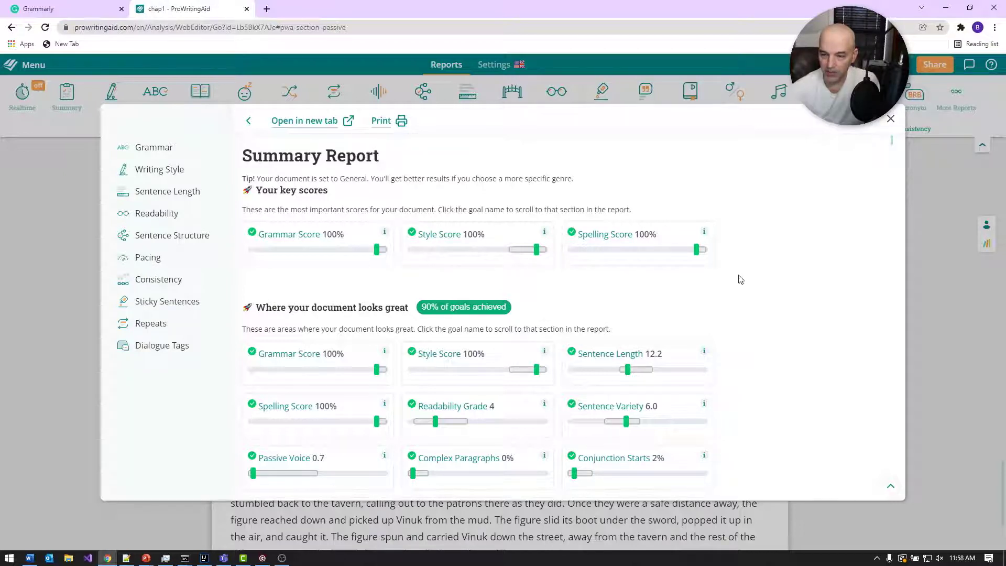
scroll(769, 304, "down", 2)
scroll(769, 304, "down", 3)
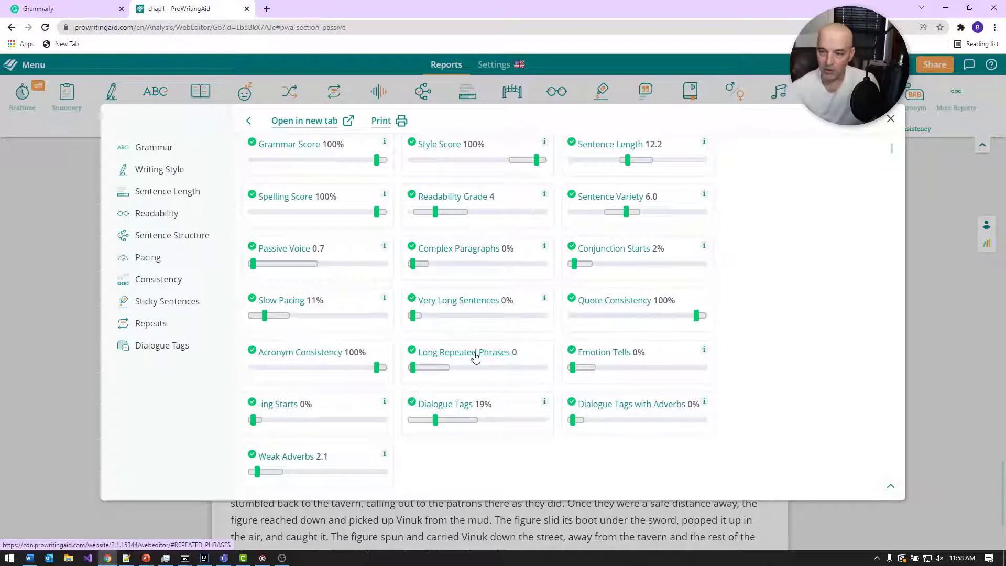
scroll(409, 325, "up", 2)
scroll(343, 300, "down", 3)
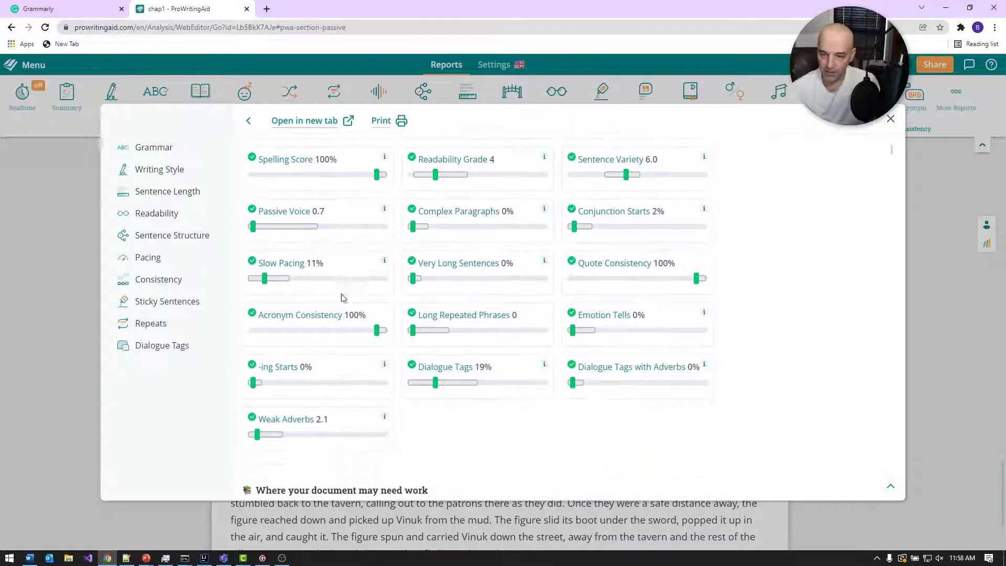
mouse_move(300, 213)
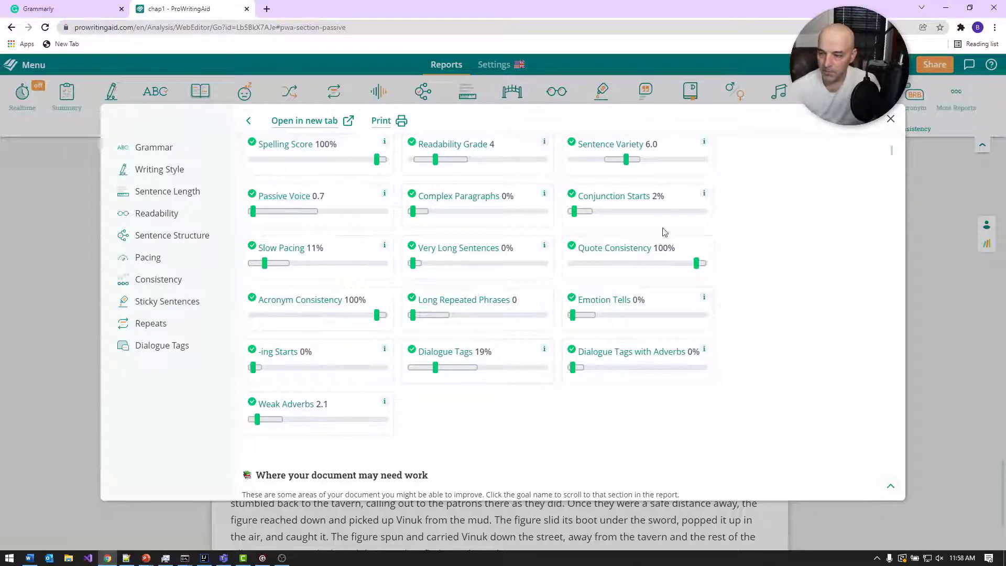
scroll(758, 261, "down", 1)
scroll(768, 266, "up", 1)
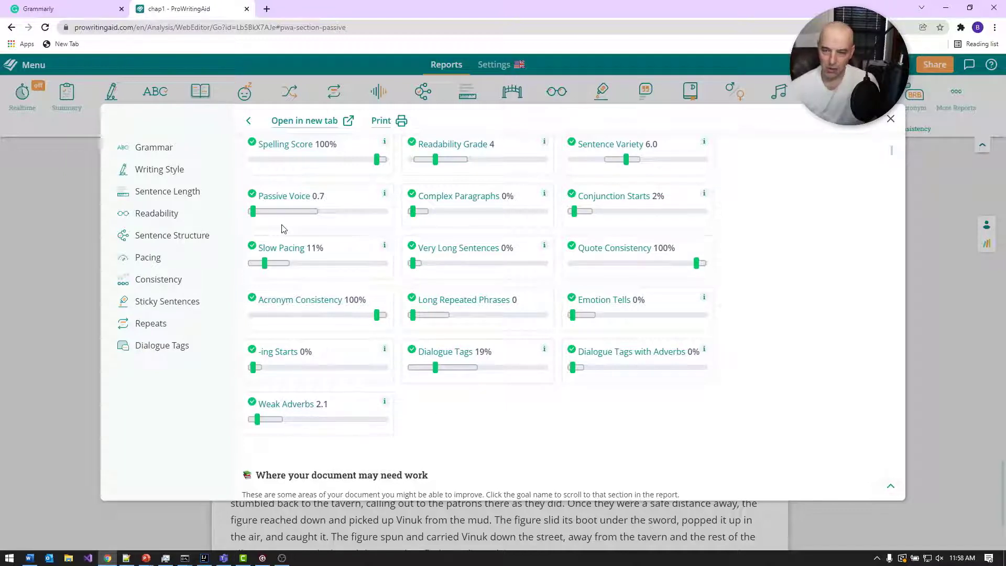
Jump through the Writing Style, Sentence Length and Readability sections of the summary
left_click(173, 169)
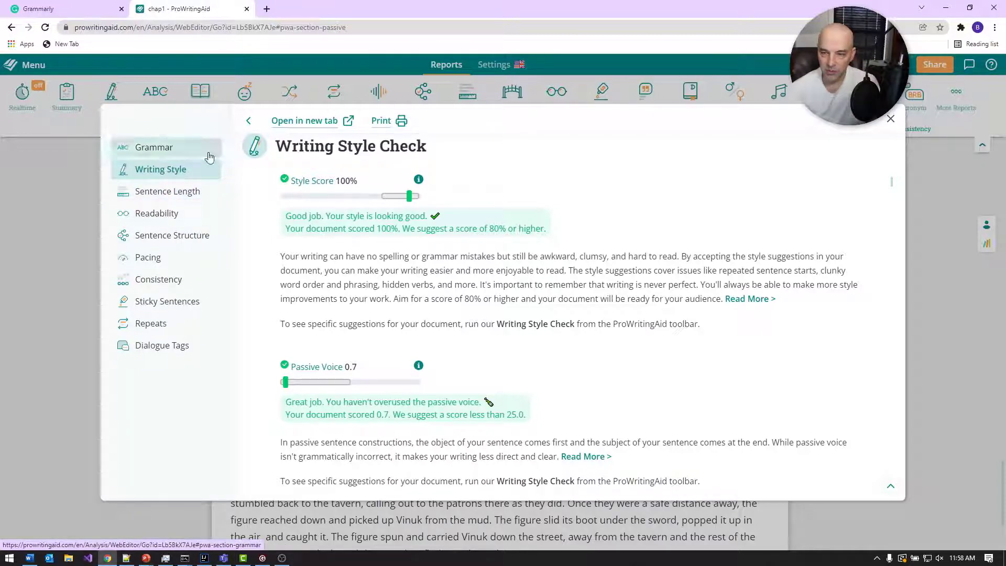
scroll(510, 264, "down", 3)
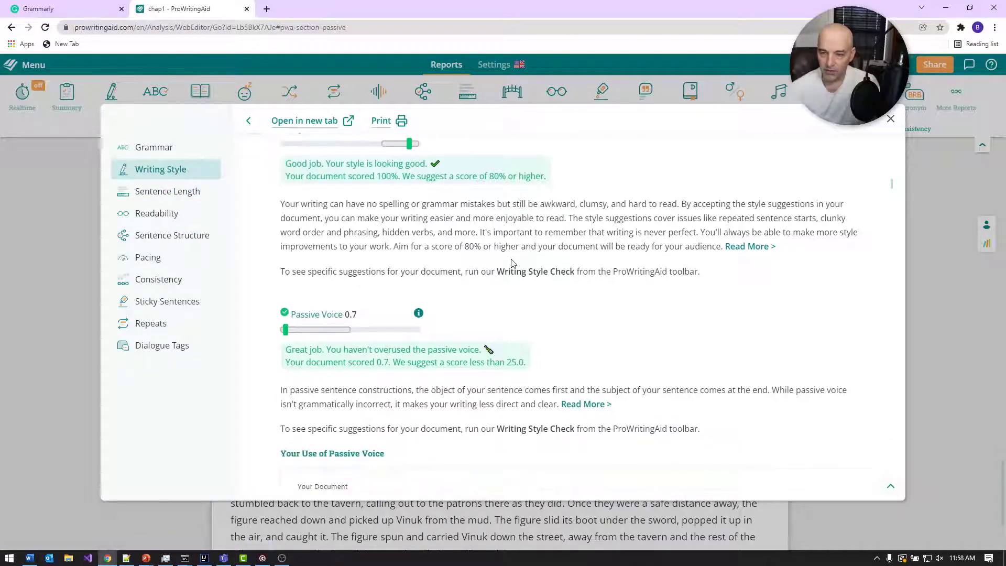
left_click(157, 191)
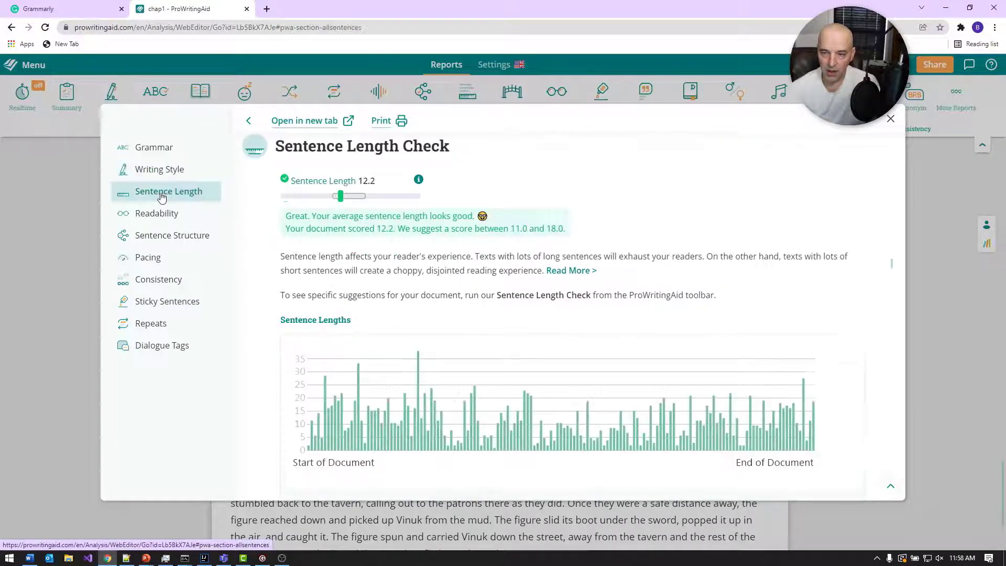
left_click(157, 214)
Scroll through the Sentence Structure results down to the Pacing Check showing 11% slow pacing
scroll(497, 277, "down", 5)
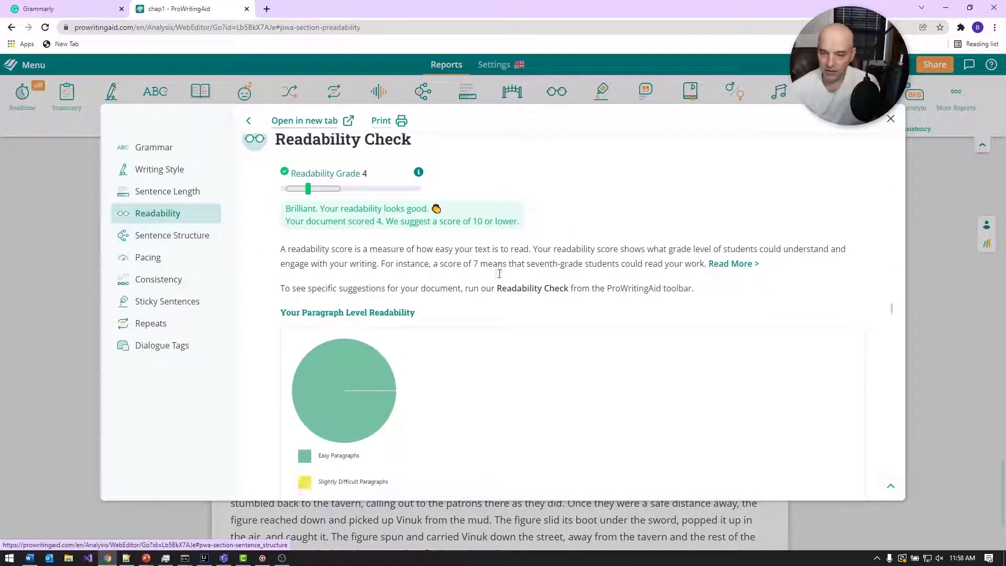
scroll(498, 276, "down", 10)
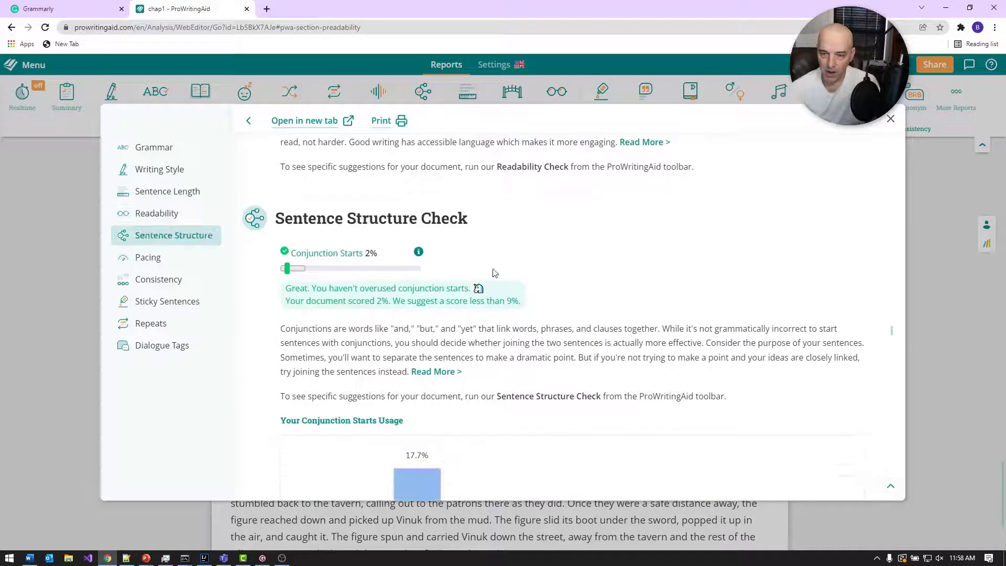
scroll(495, 292, "down", 1)
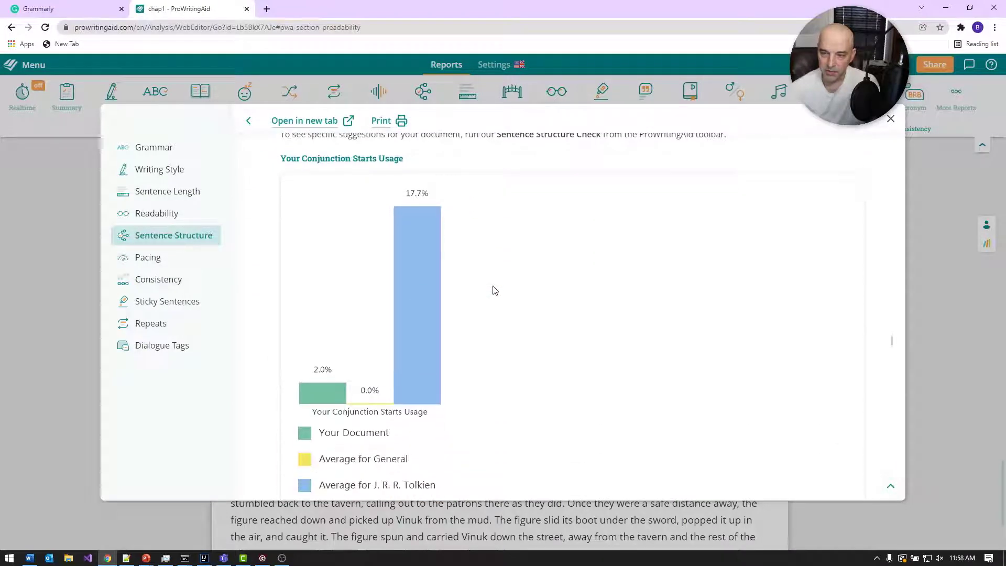
scroll(495, 286, "up", 1)
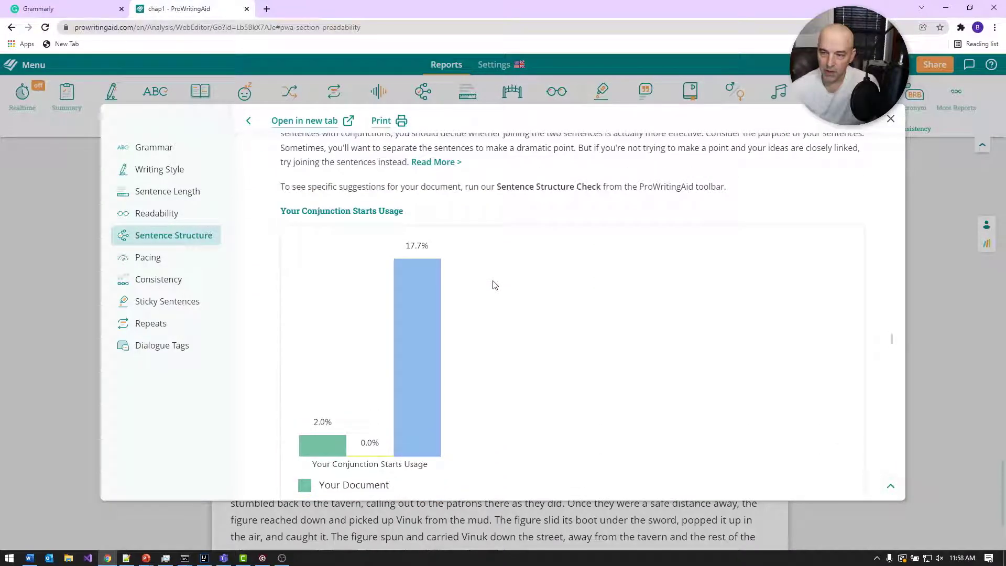
scroll(495, 286, "down", 2)
scroll(494, 283, "up", 2)
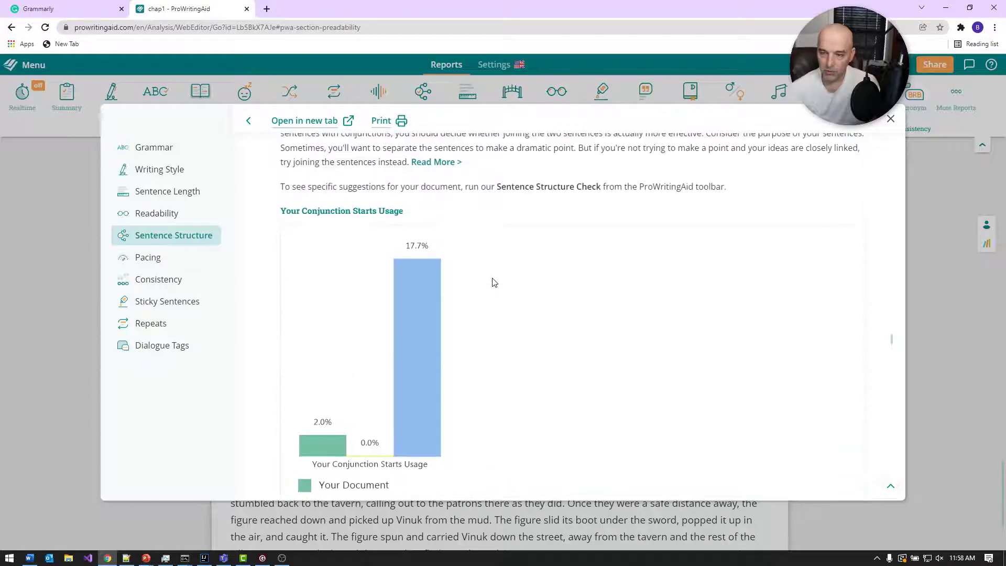
scroll(495, 282, "down", 3)
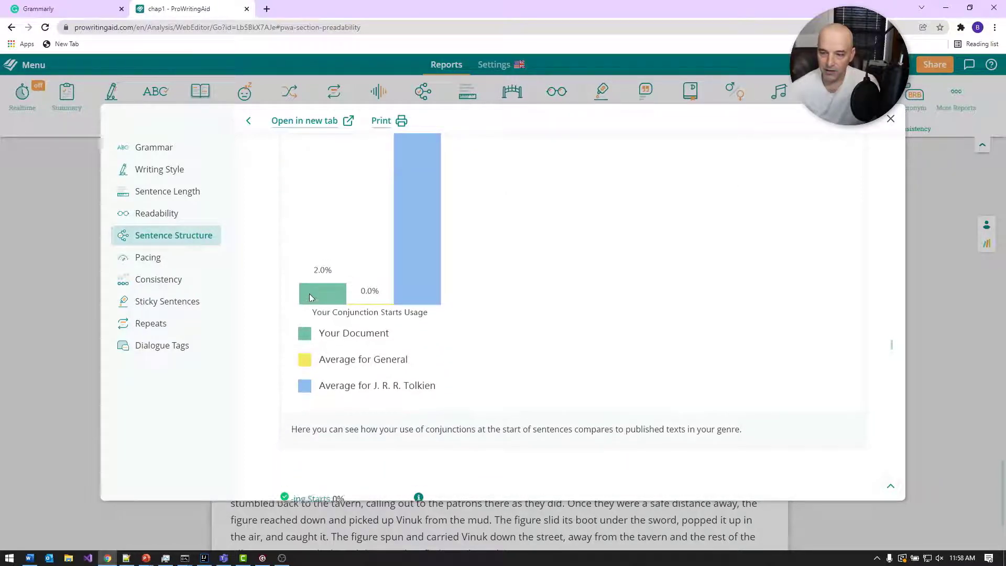
scroll(309, 307, "up", 1)
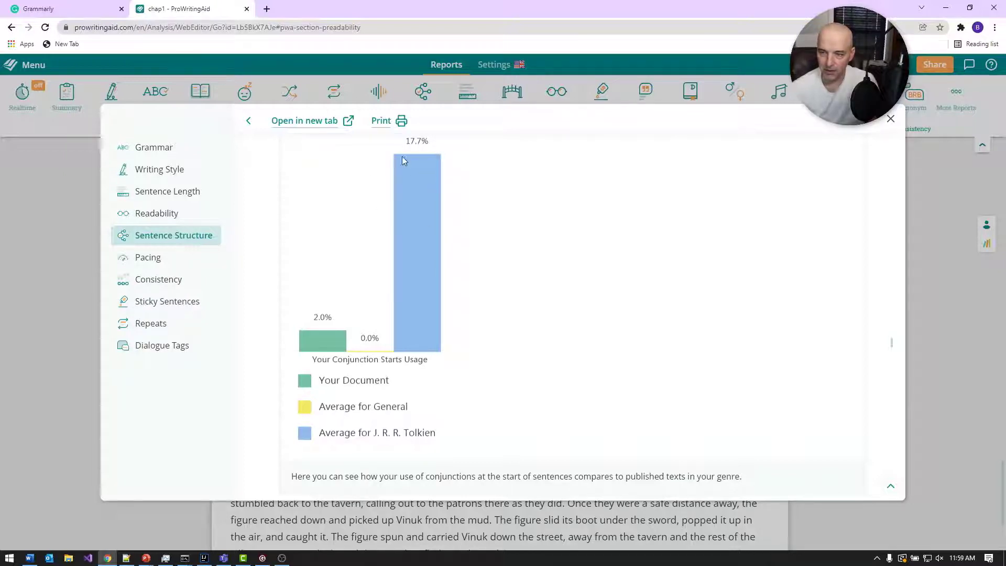
scroll(507, 360, "down", 6)
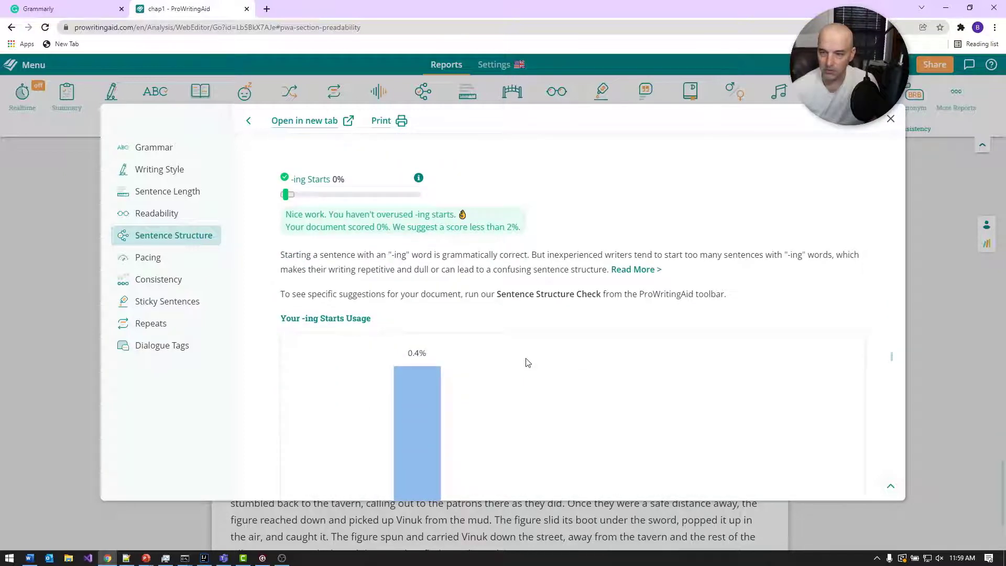
scroll(527, 362, "down", 4)
scroll(529, 359, "up", 2)
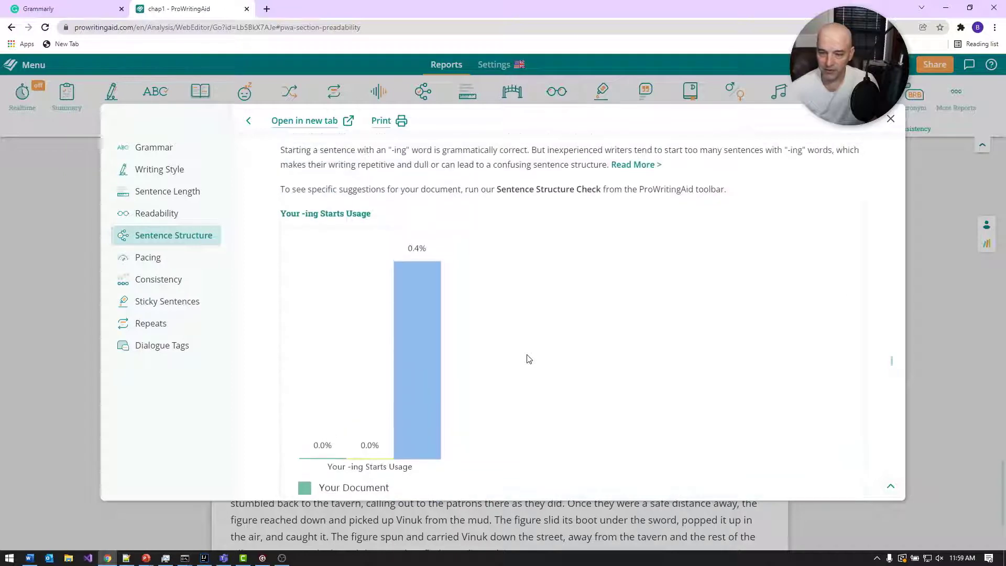
scroll(529, 359, "down", 4)
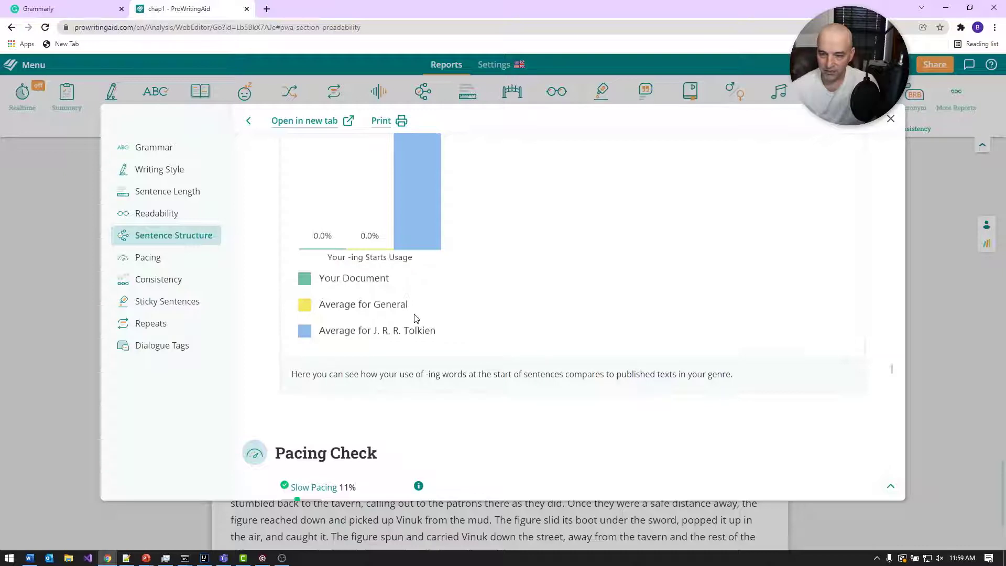
scroll(415, 318, "down", 2)
scroll(416, 318, "down", 1)
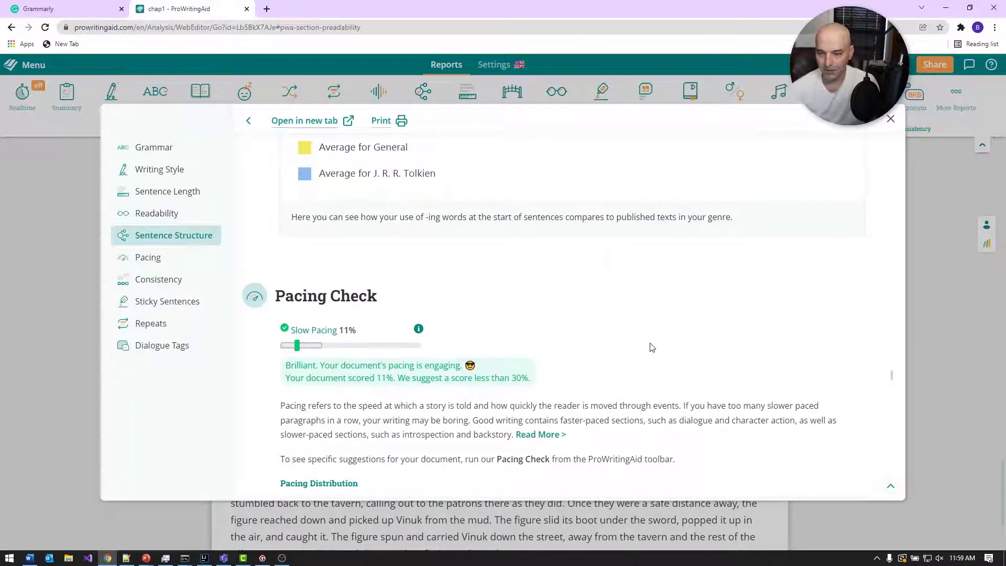
scroll(651, 348, "down", 6)
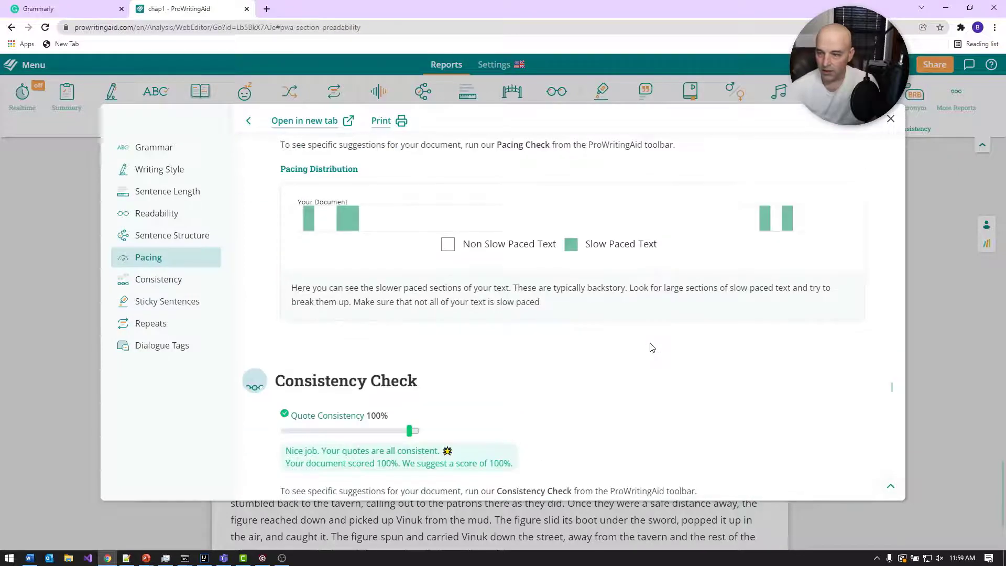
scroll(652, 348, "up", 3)
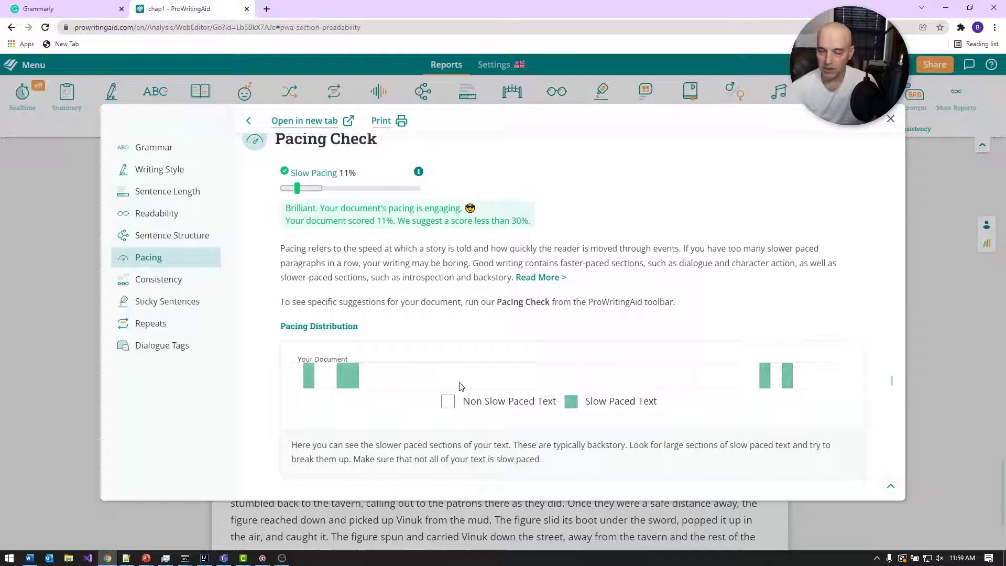
Jump through the Consistency, Sticky Sentences and Dialogue Tags results
left_click(201, 278)
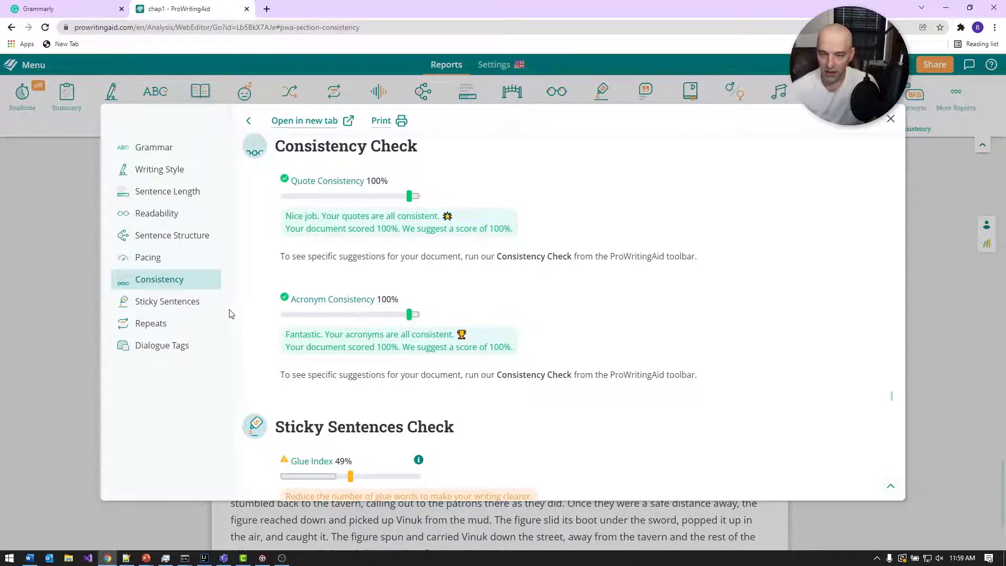
left_click(180, 304)
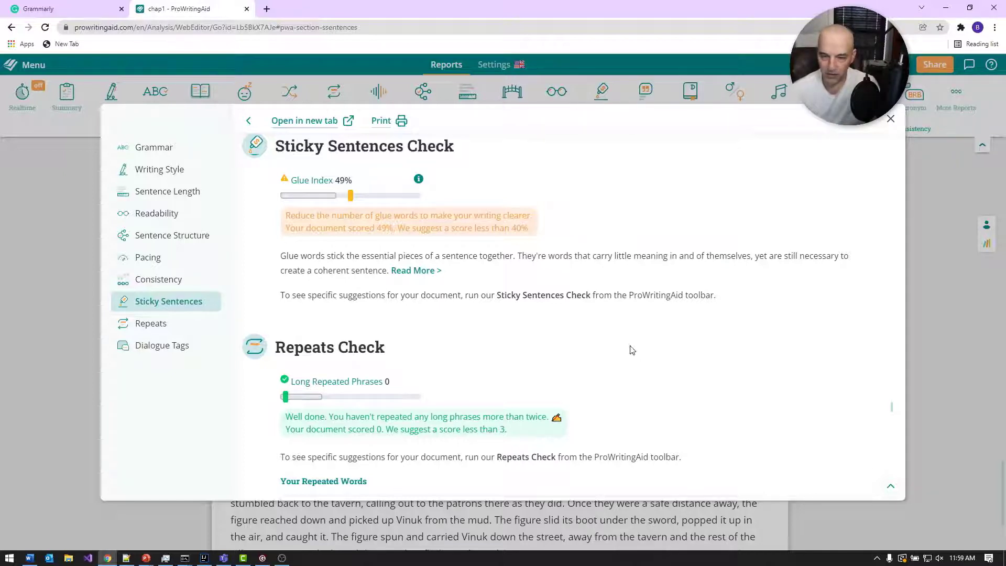
left_click(172, 352)
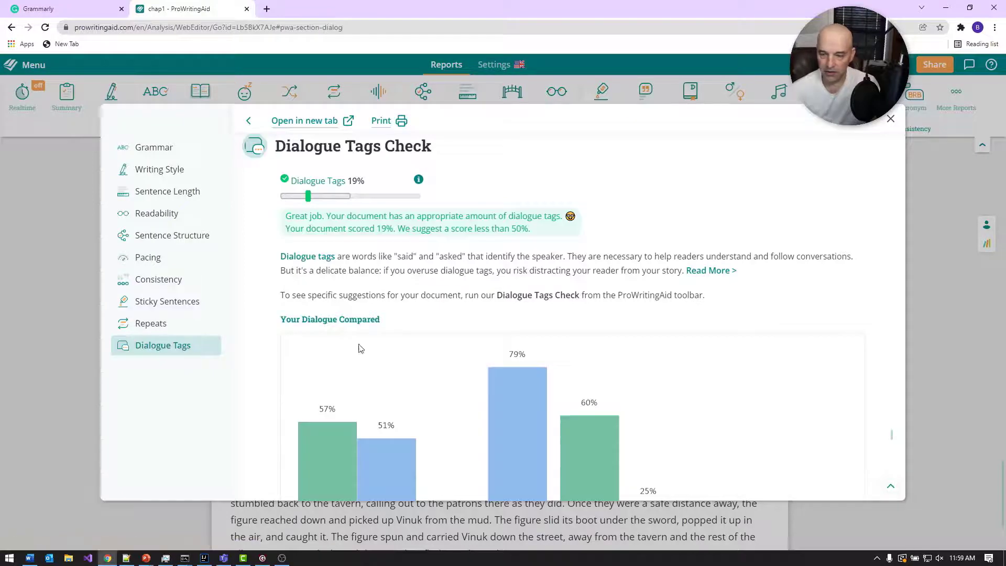
Scroll through the dialogue charts, then close the report to return to the chapter text
scroll(631, 361, "down", 5)
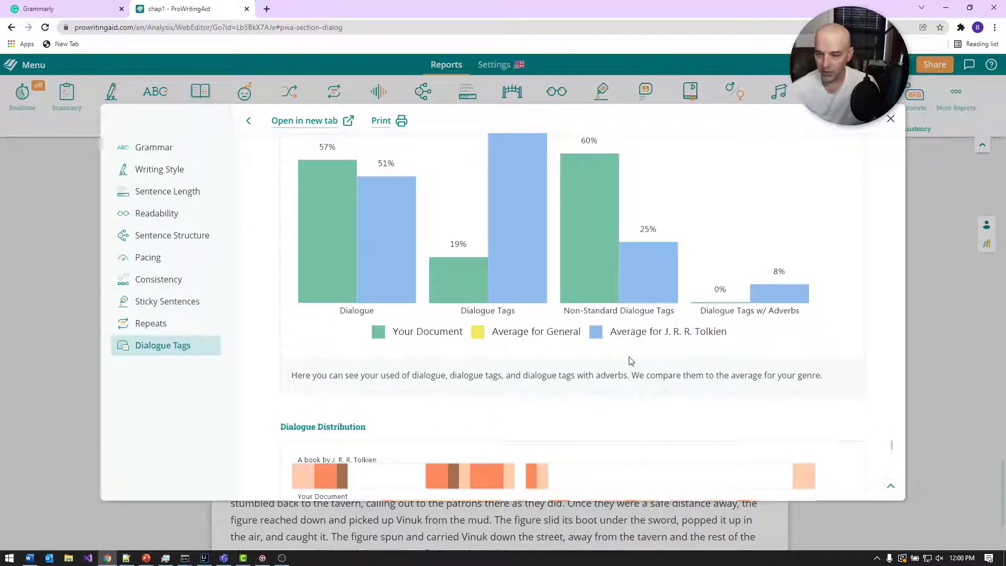
scroll(631, 345, "up", 1)
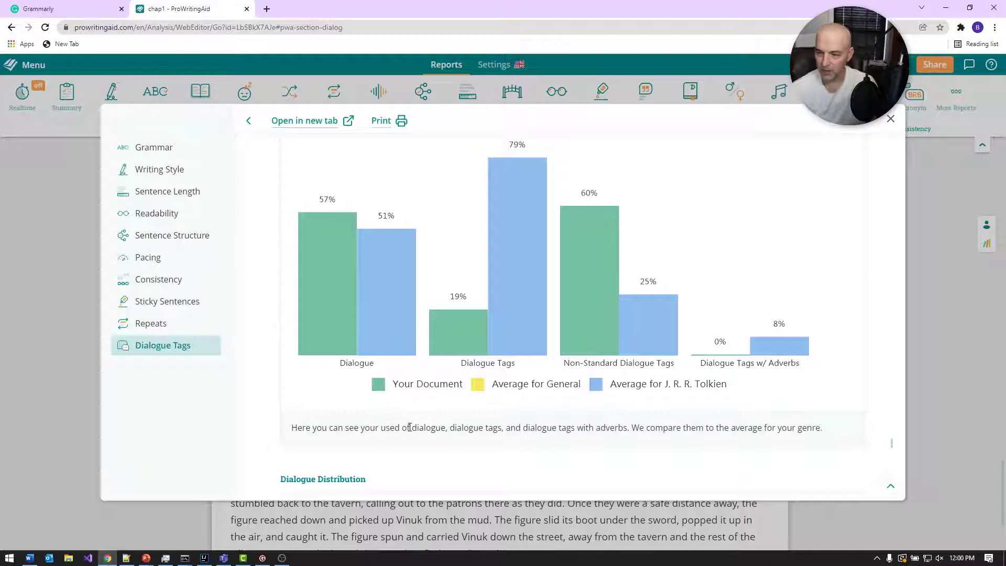
scroll(586, 395, "down", 3)
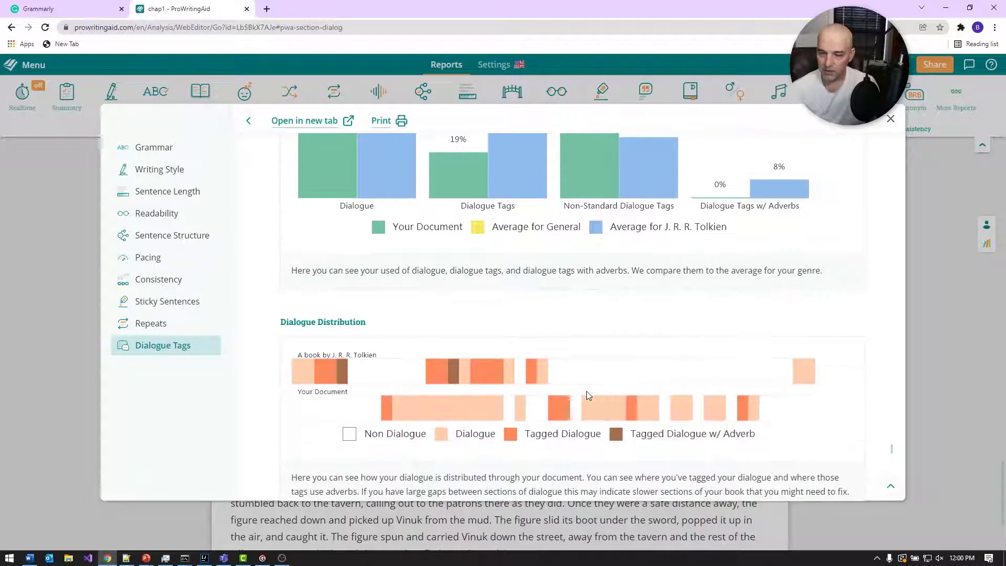
scroll(588, 396, "down", 3)
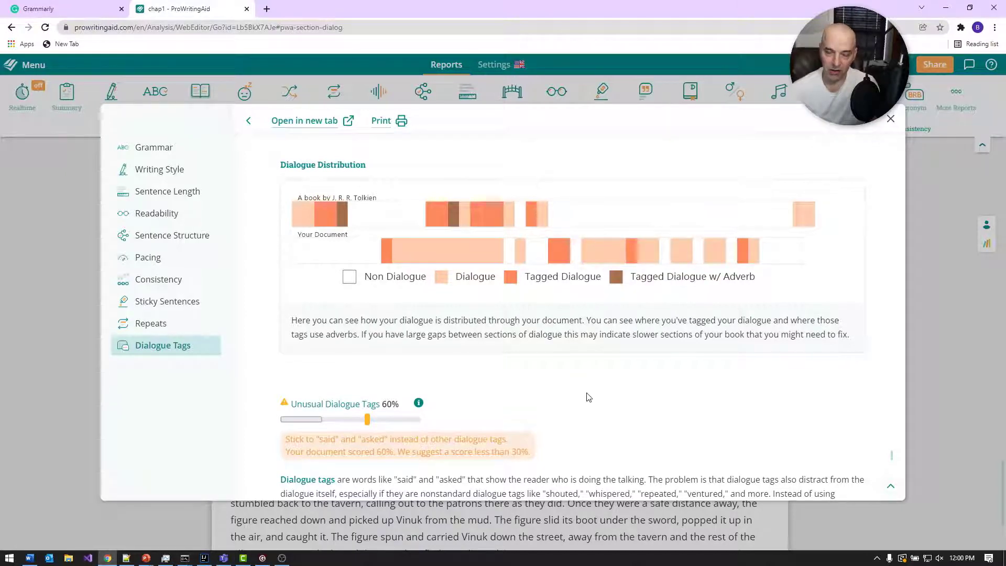
scroll(560, 362, "down", 7)
scroll(558, 365, "up", 7)
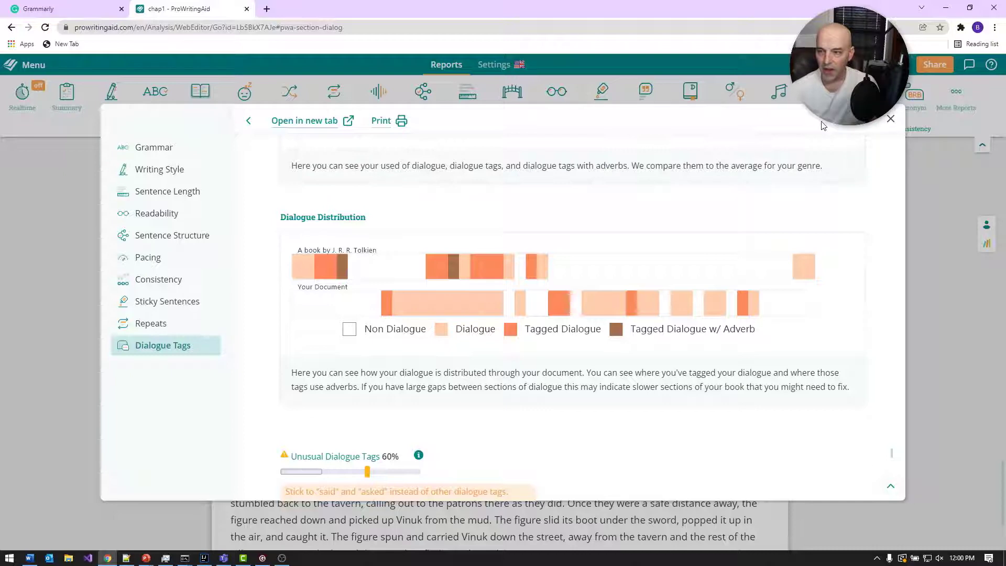
left_click(890, 119)
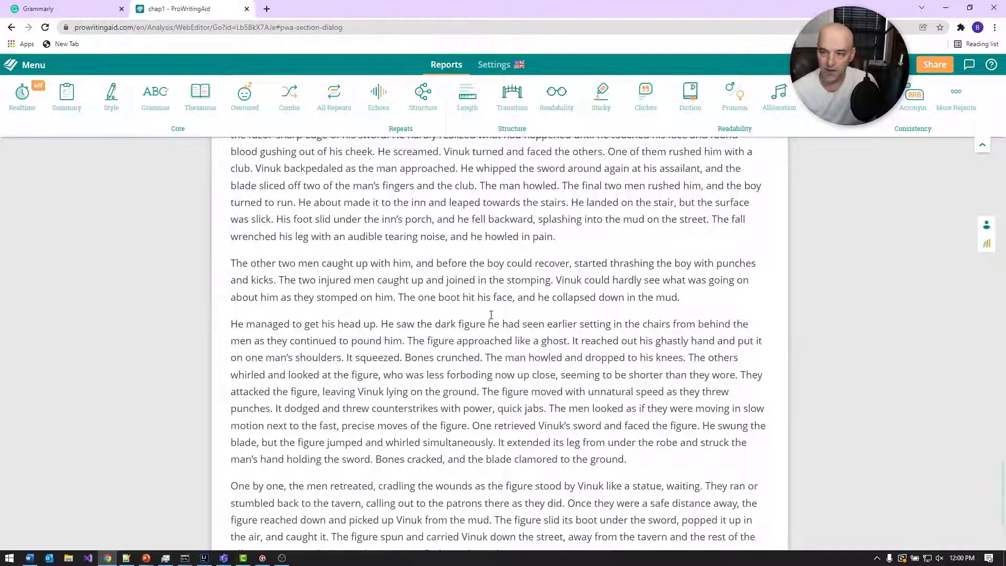
Scroll up through the revised Chapter 1 story in the chap1 document
scroll(492, 317, "up", 14)
scroll(501, 323, "up", 10)
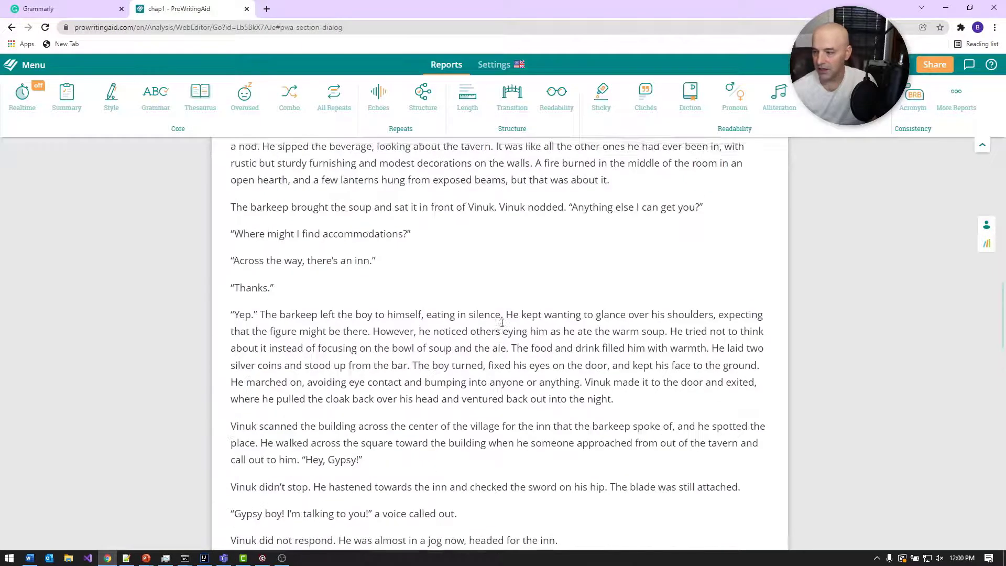
scroll(556, 321, "up", 12)
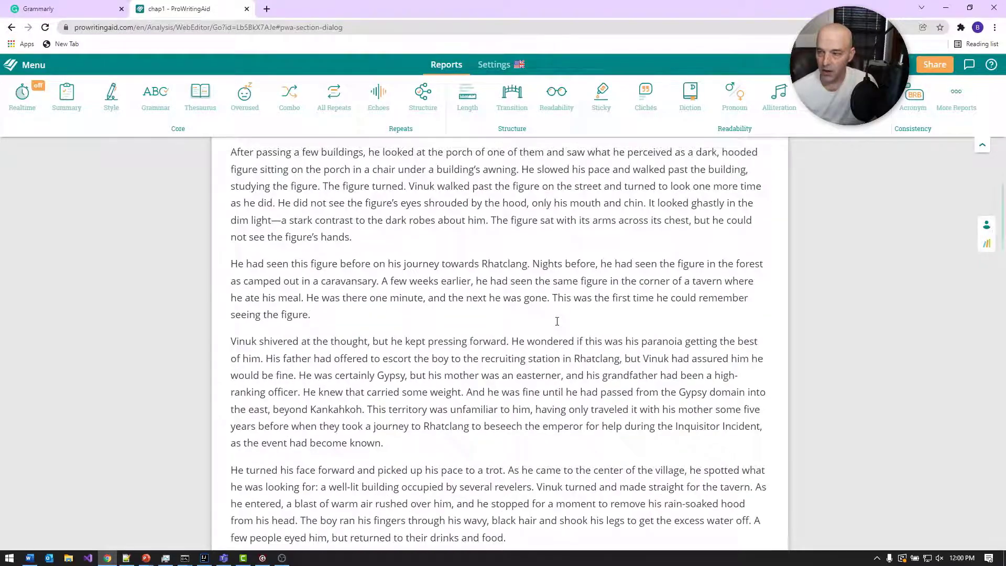